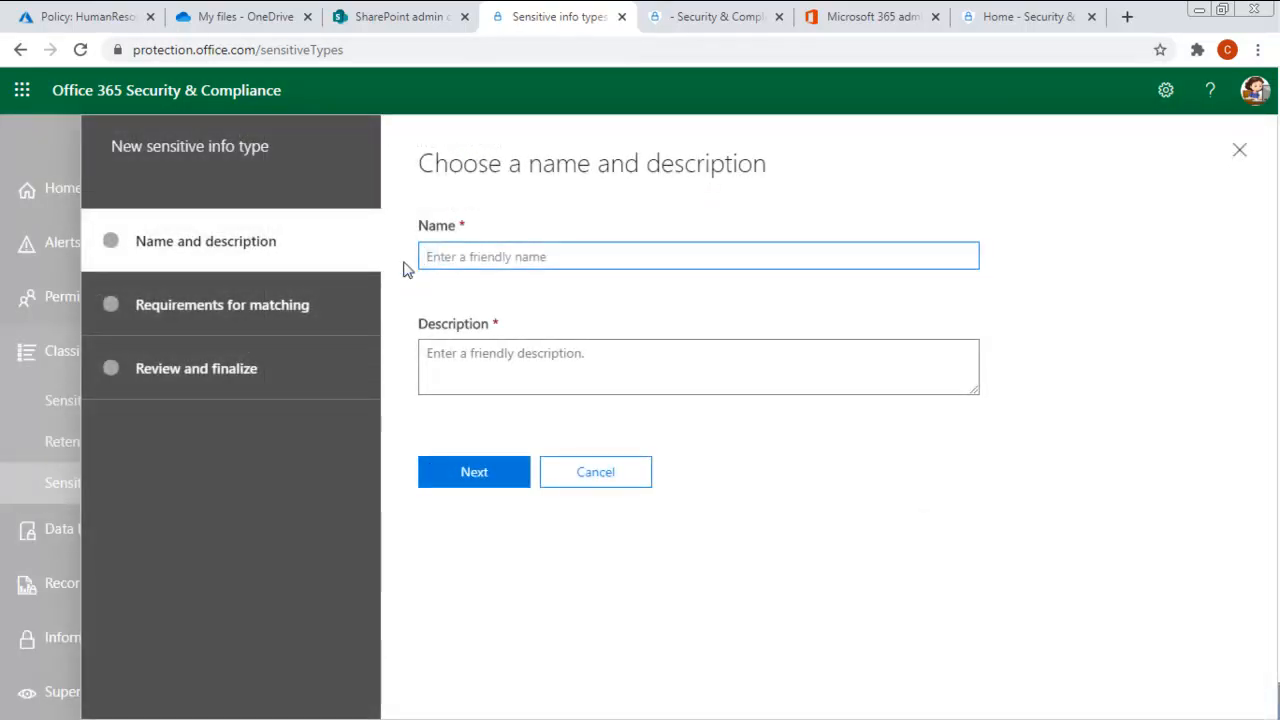
- Name the new sensitive info type "Client intake policy" and describe it as "Identify the unique client intake number"
text(Client intake policy)
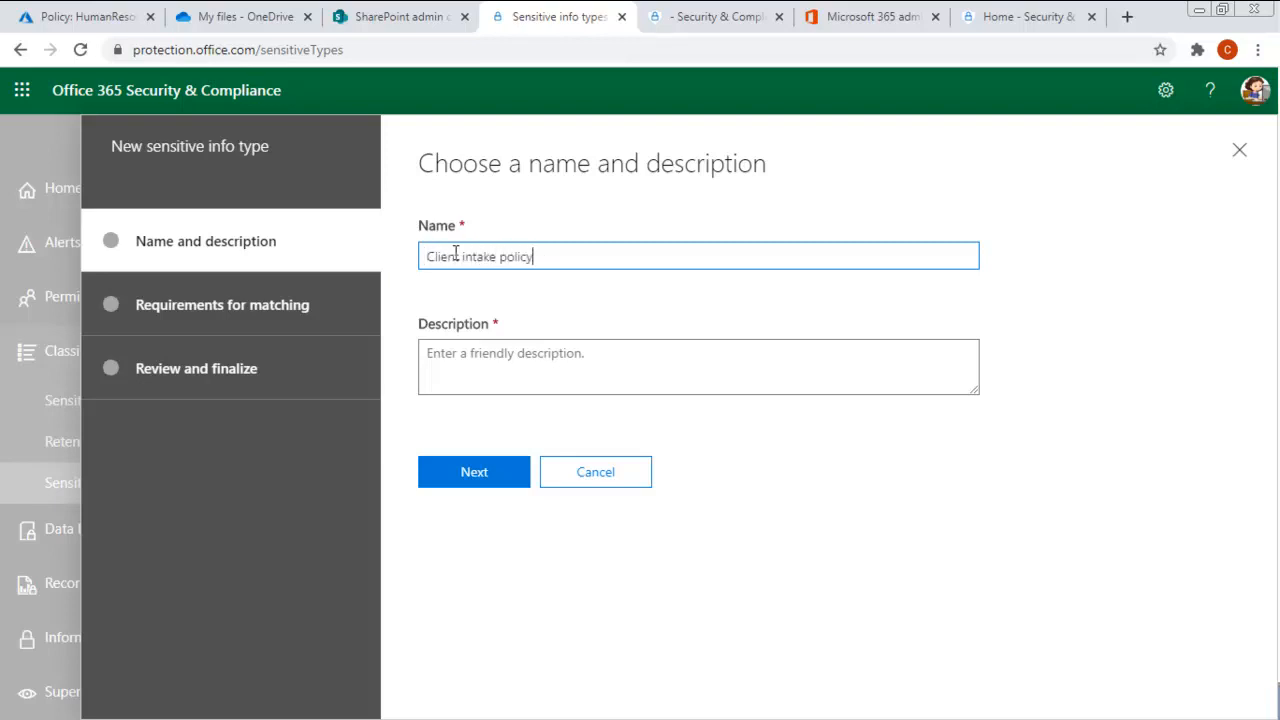
click(460, 360)
text(Idi)
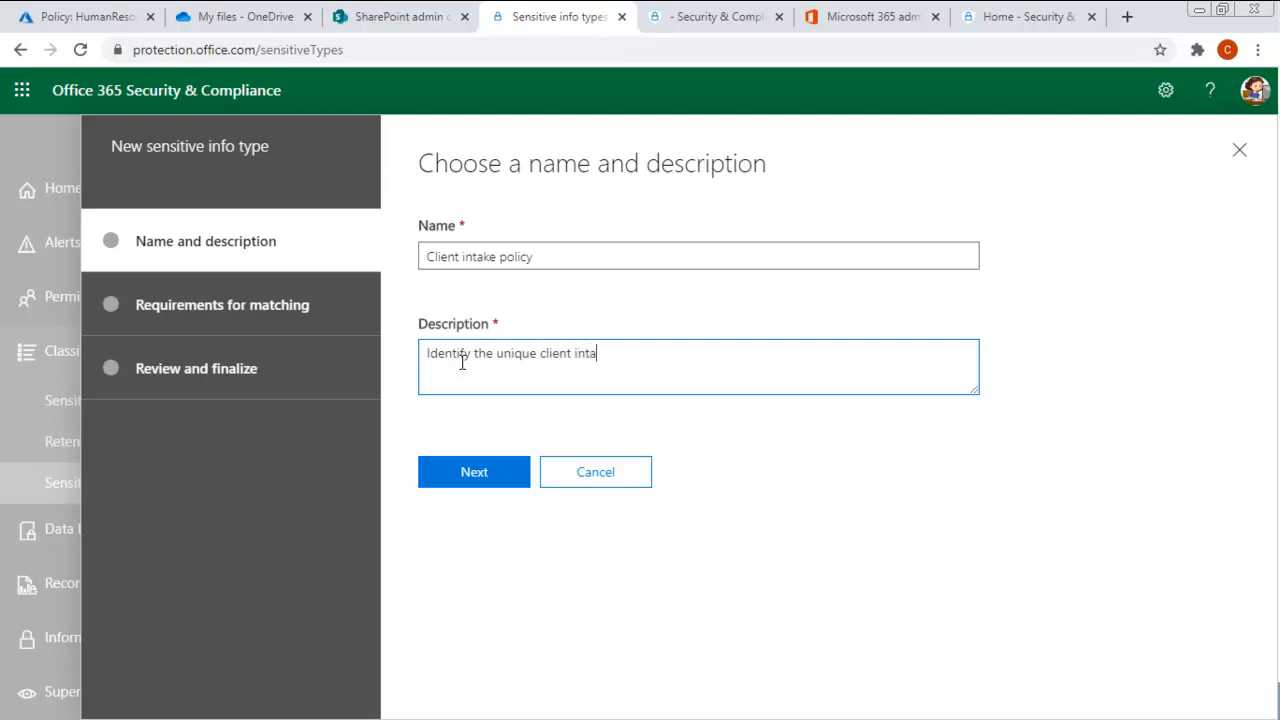
click(466, 480)
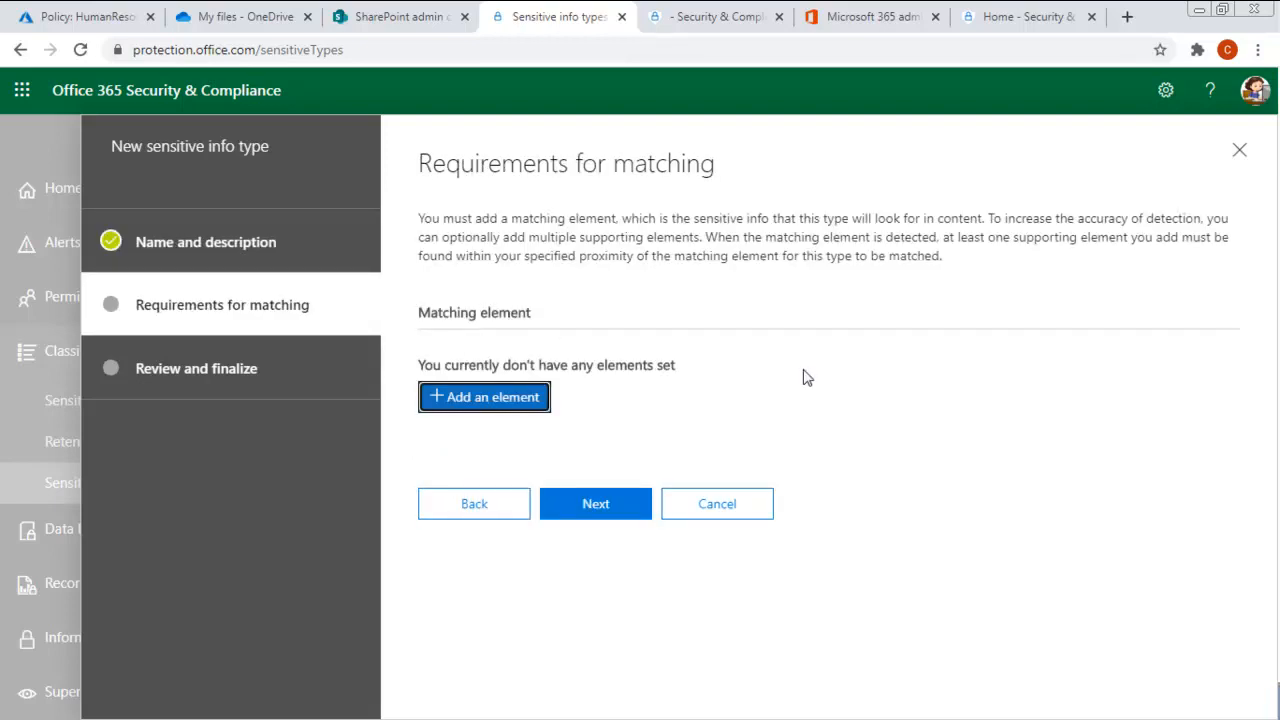
- Add a matching element that detects content containing the keywords "client intake"
click(482, 404)
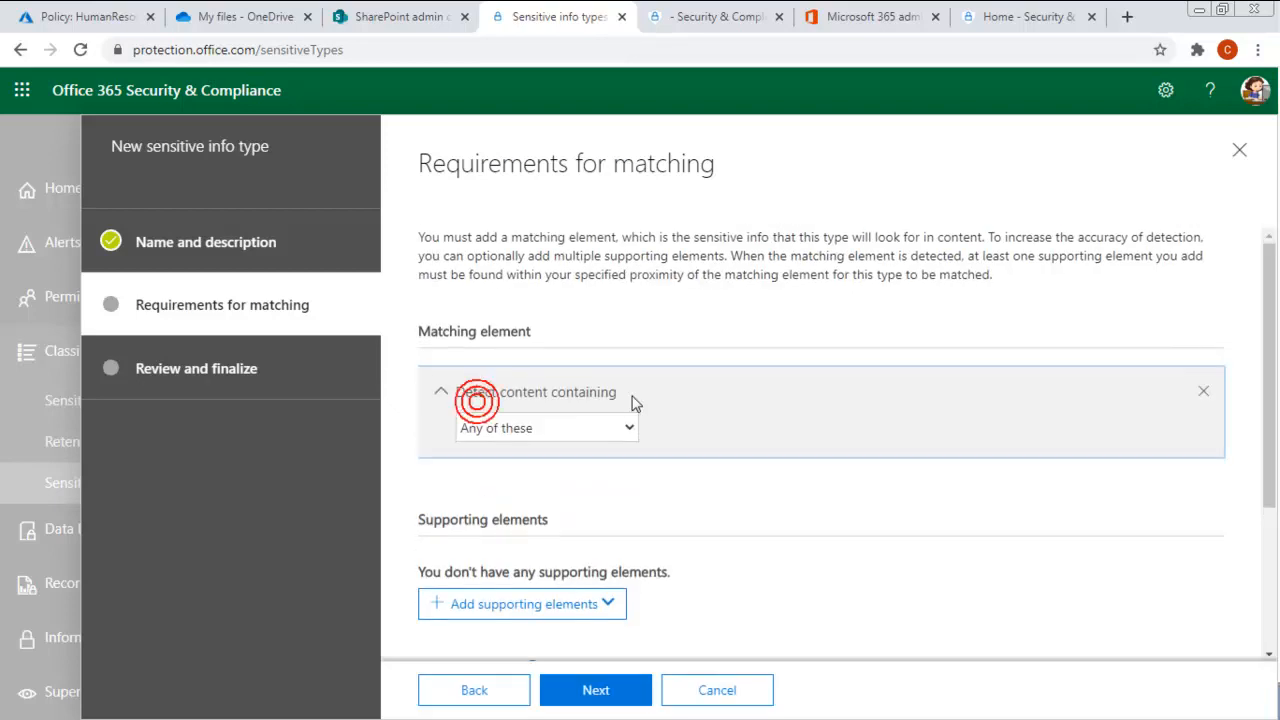
click(497, 428)
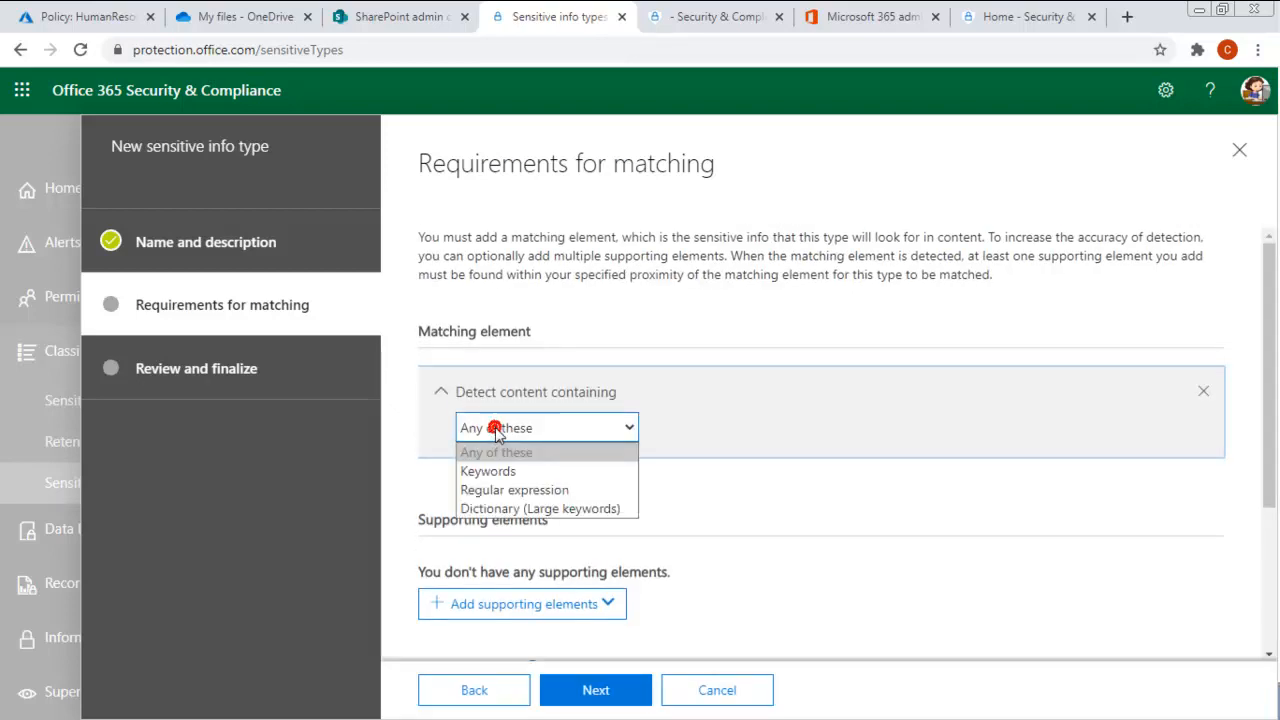
click(524, 471)
click(494, 486)
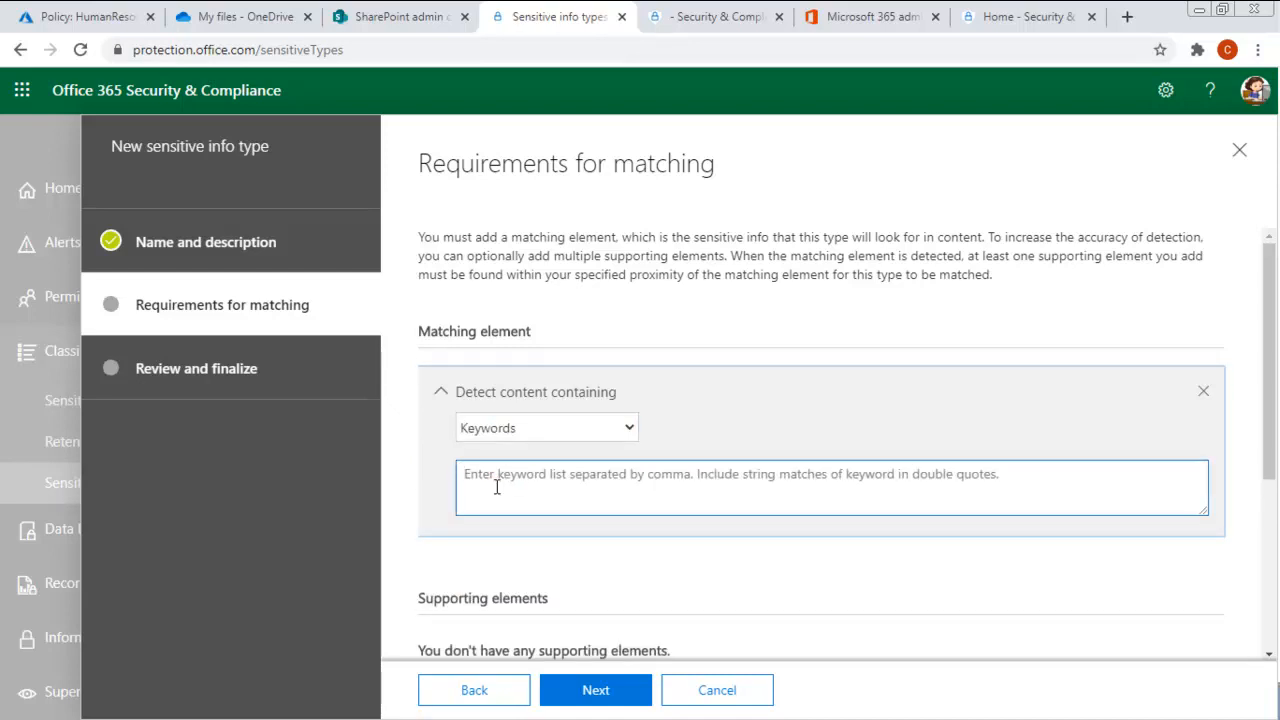
text(client intake)
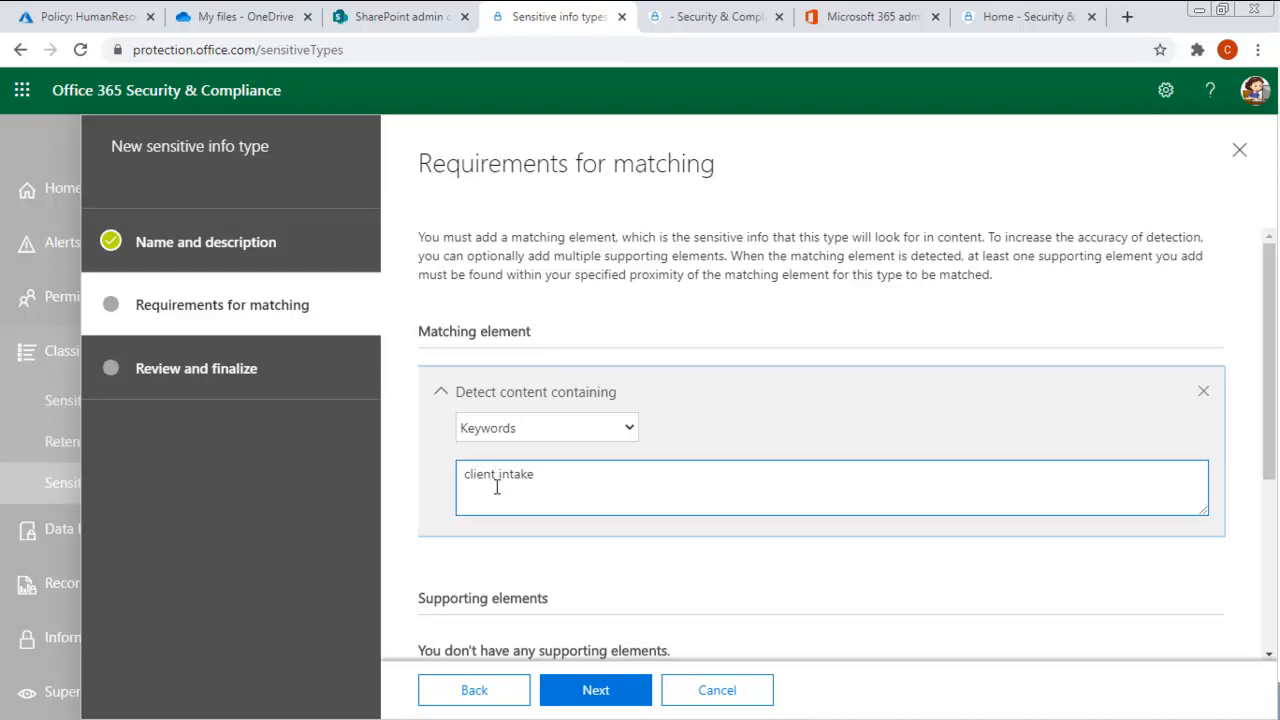
- Set the confidence level to 80 and the character proximity to 50
scroll(497, 487, down, 3)
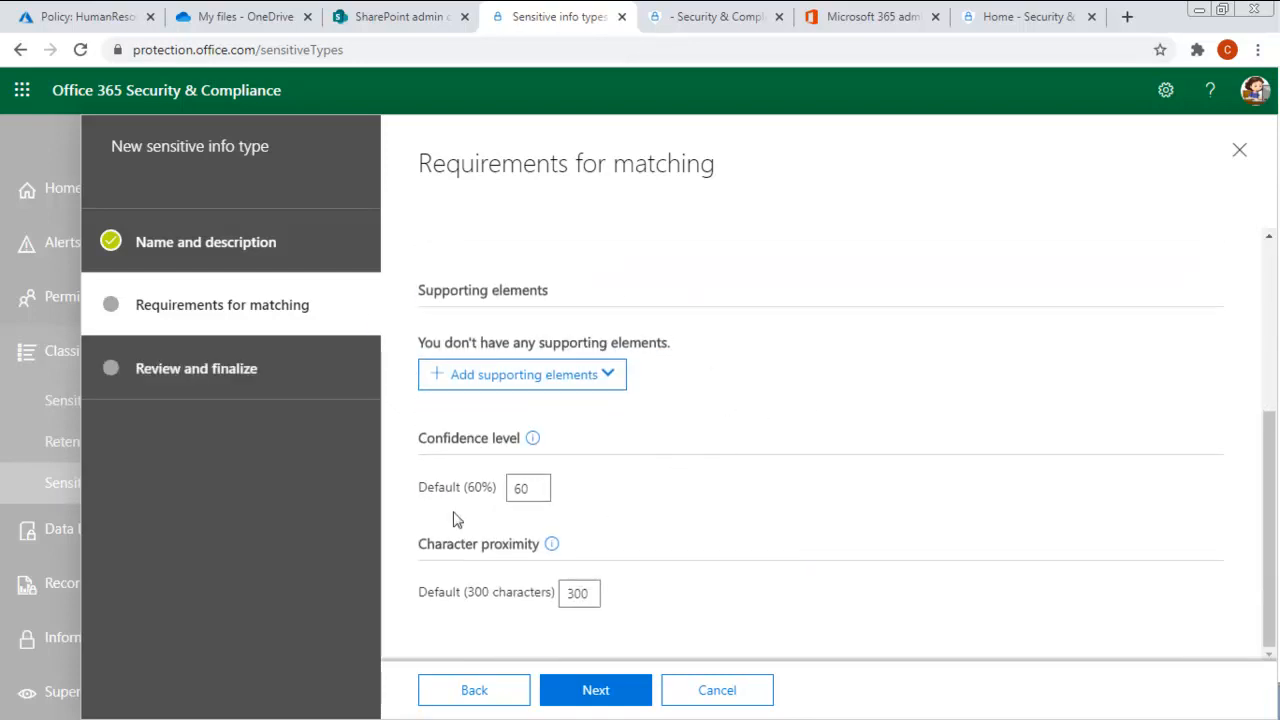
double_click(522, 489)
text(80)
double_click(582, 594)
text(50)
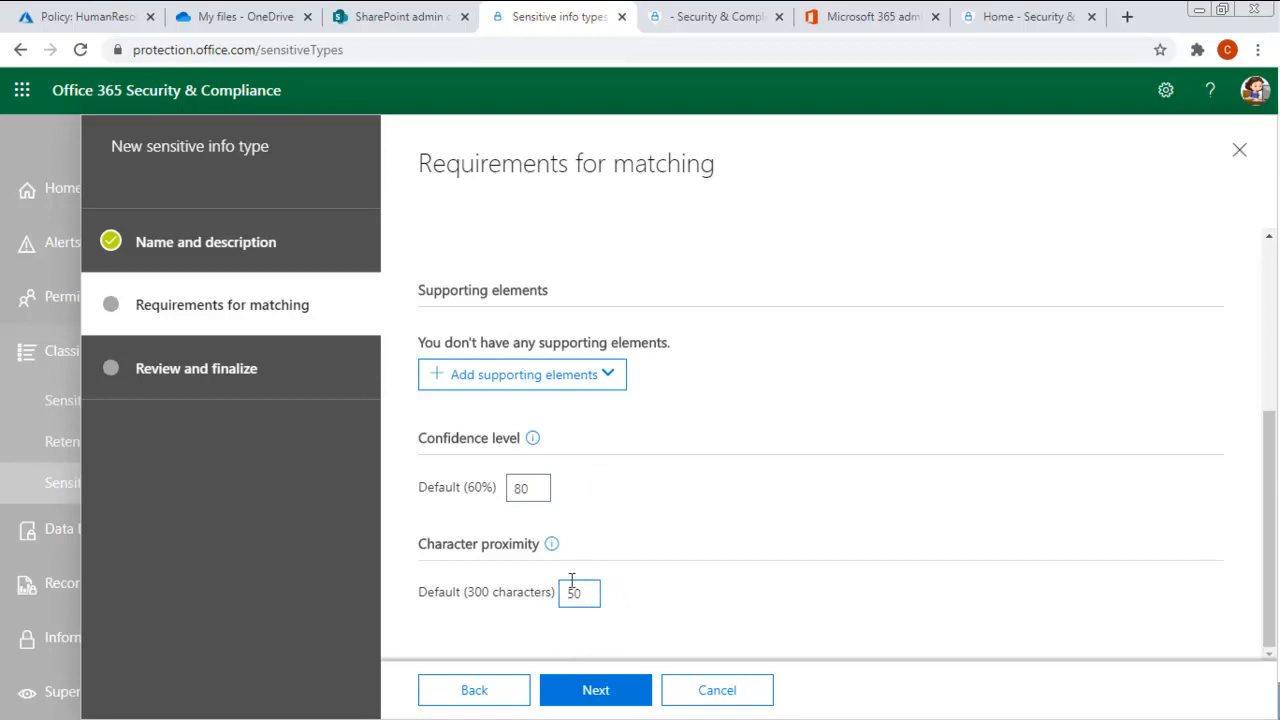
- Proceed to the review of the sensitive info type and finish creating it
click(599, 692)
scroll(757, 294, down, 2)
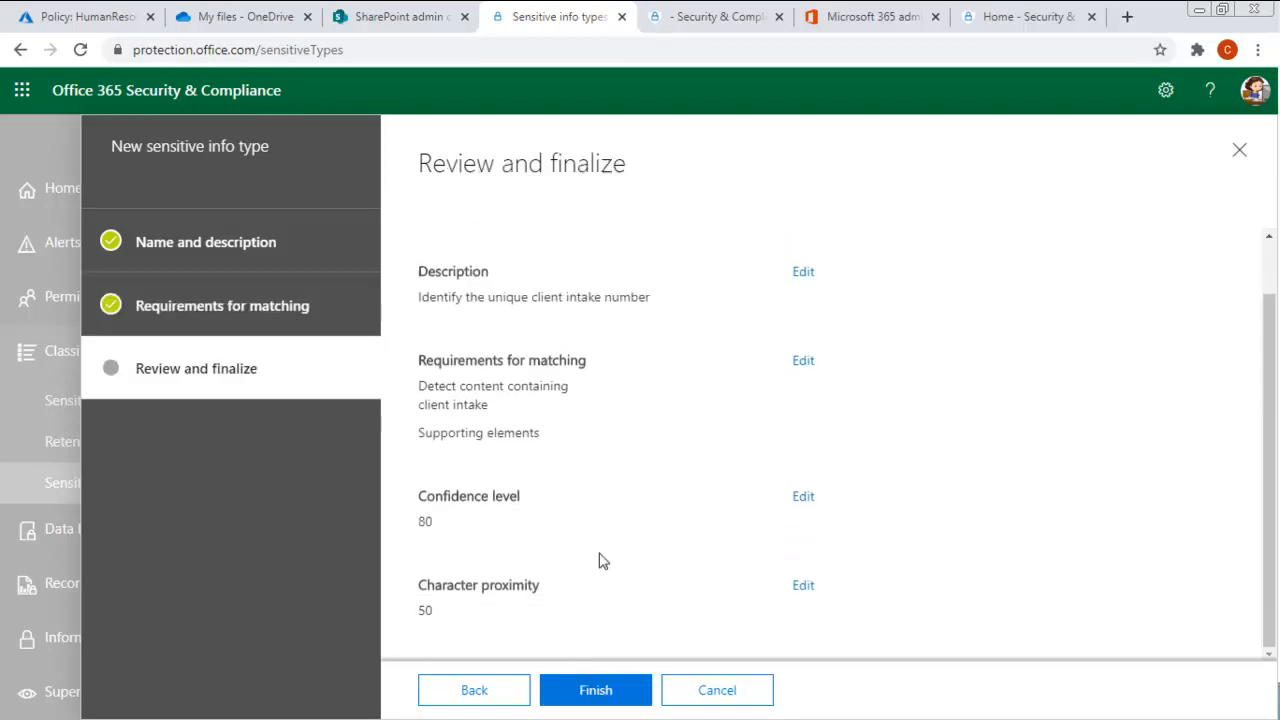
click(591, 694)
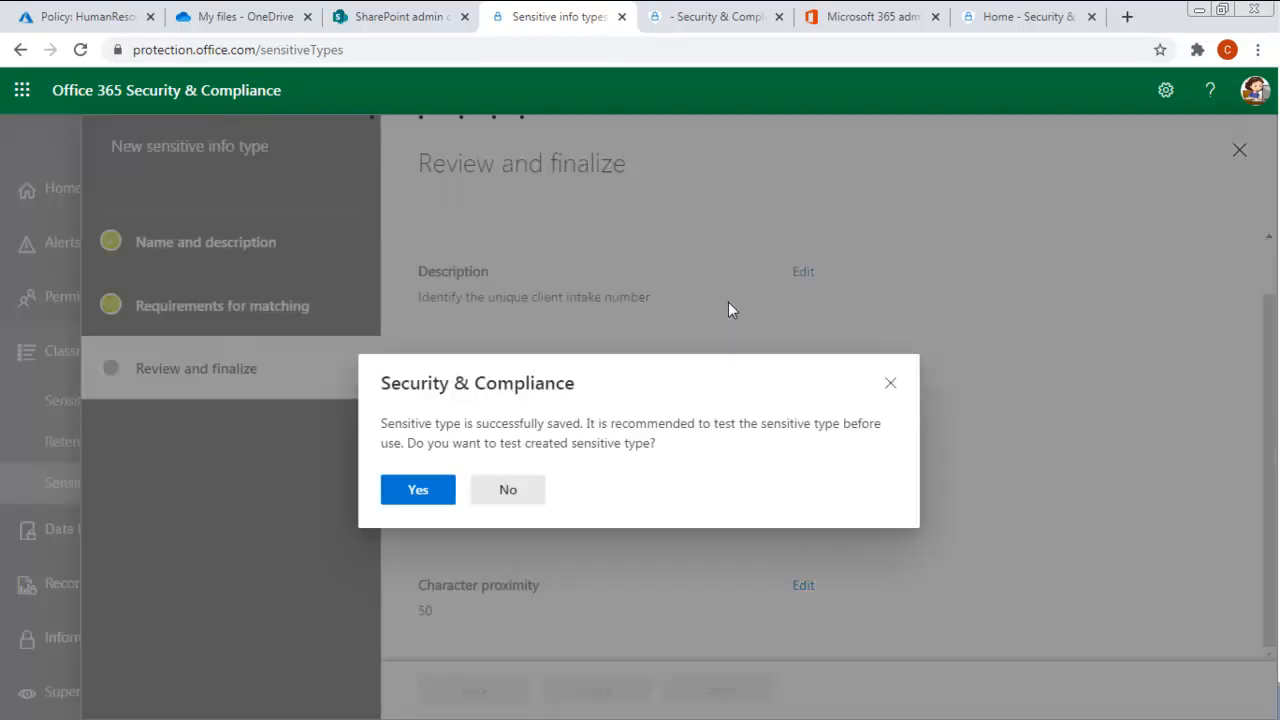
- Test the new sensitive info type against the file Client Intake.txt from the Demostrations folder and finish the test
click(420, 502)
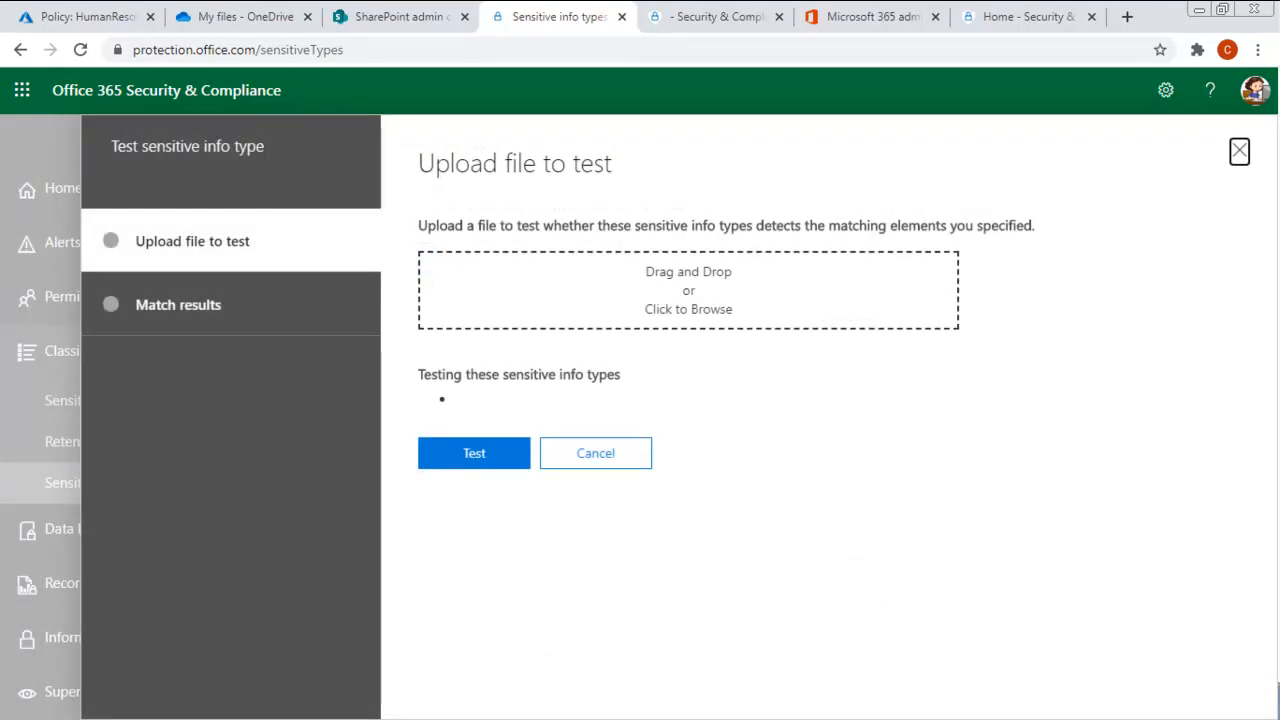
key(alt+Tab)
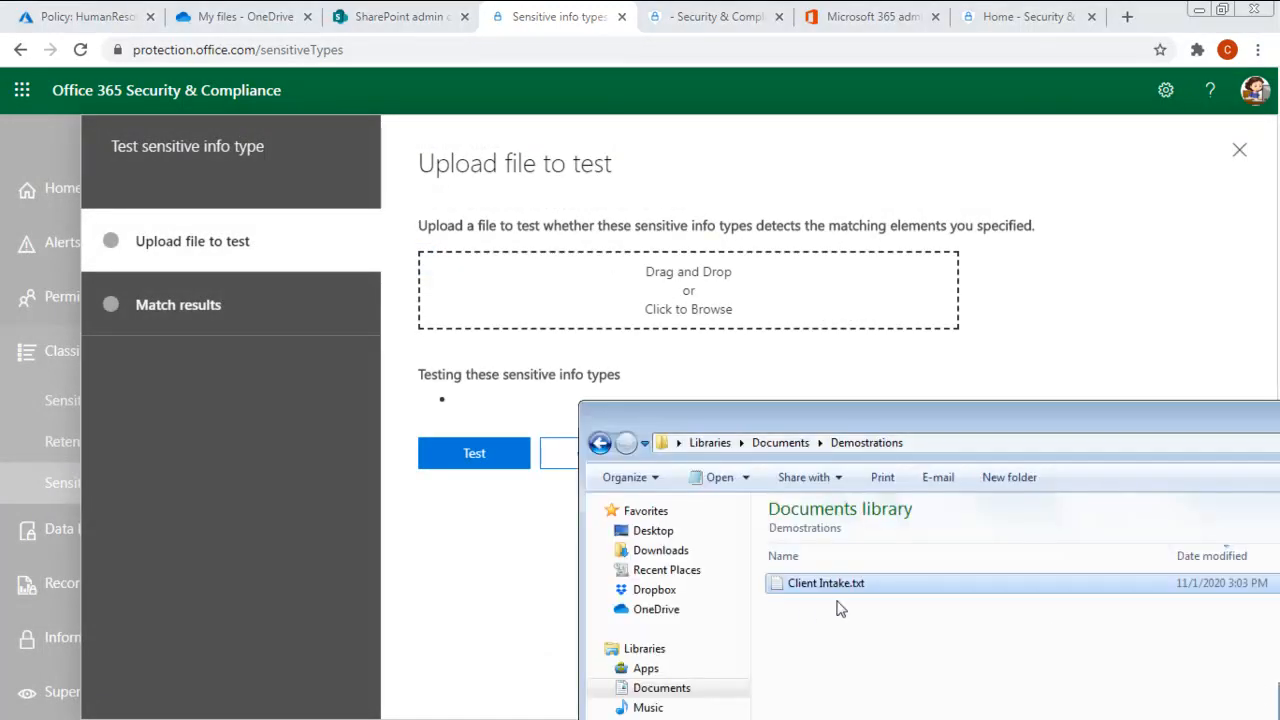
drag(833, 591, 672, 309)
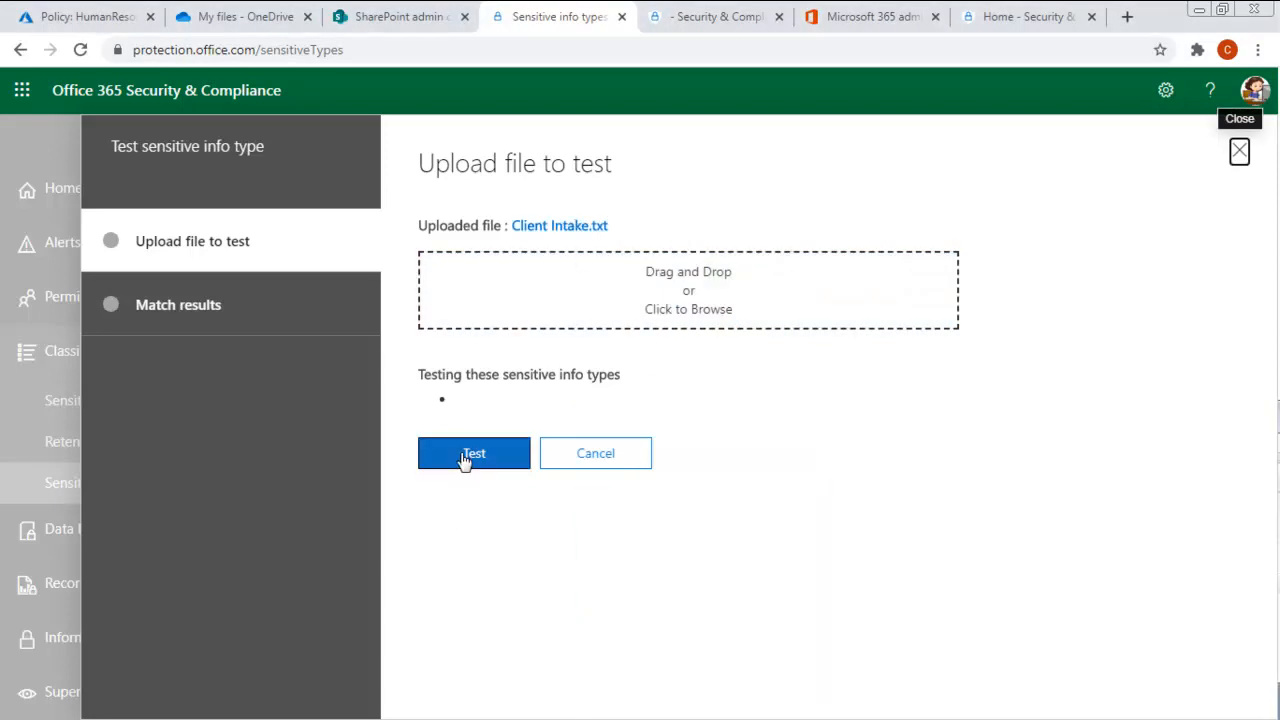
click(461, 454)
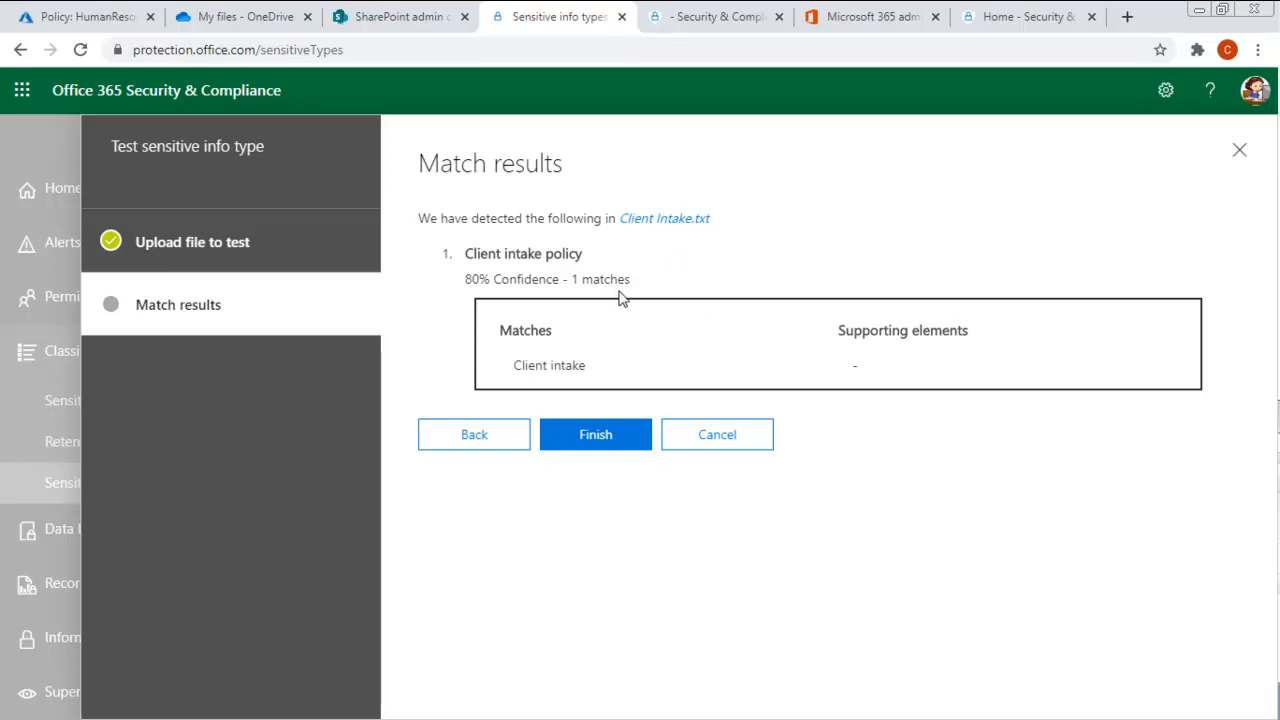
drag(466, 283, 636, 283)
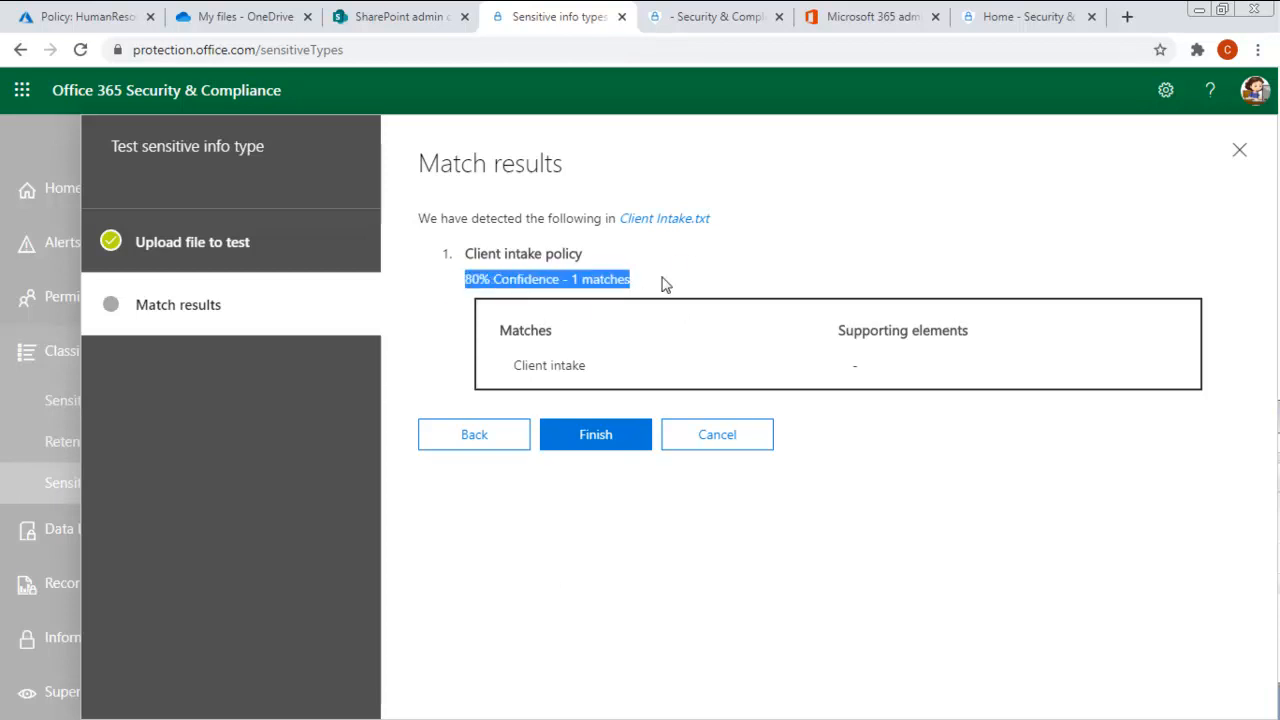
click(581, 437)
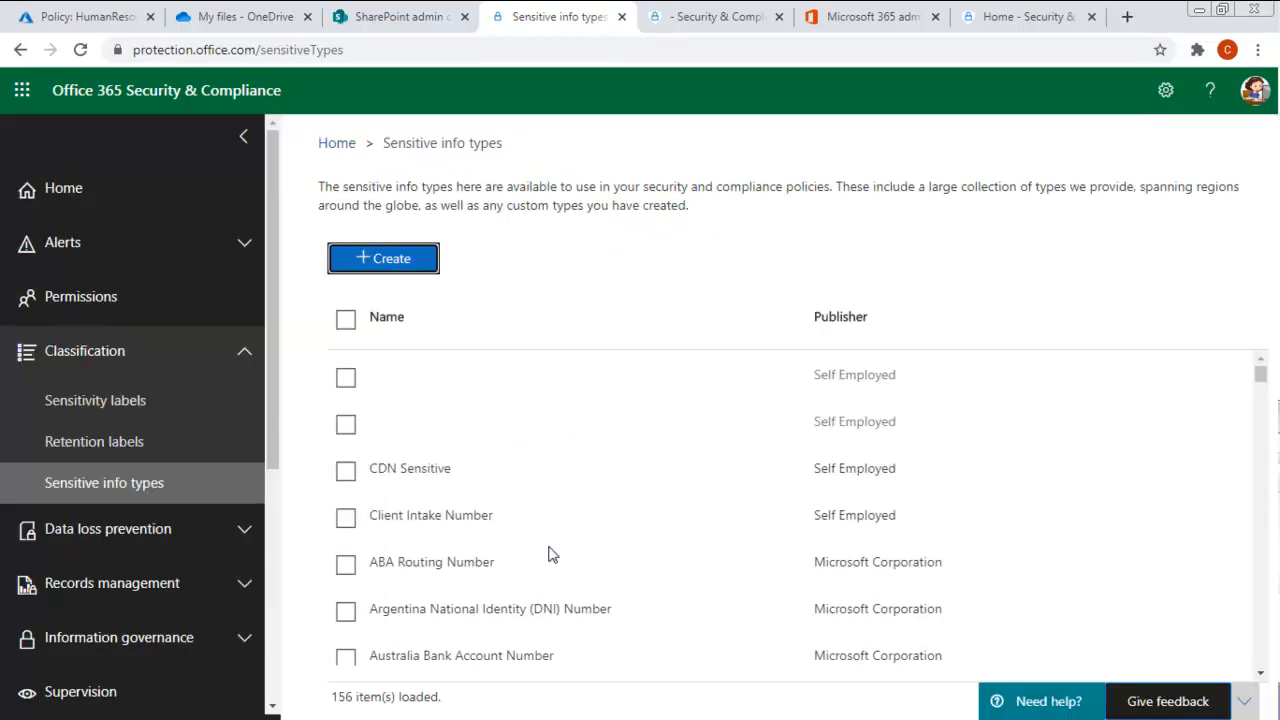
- Create a new auto-labeling policy for sensitivity labels from the Custom policy template in the Custom category
click(95, 402)
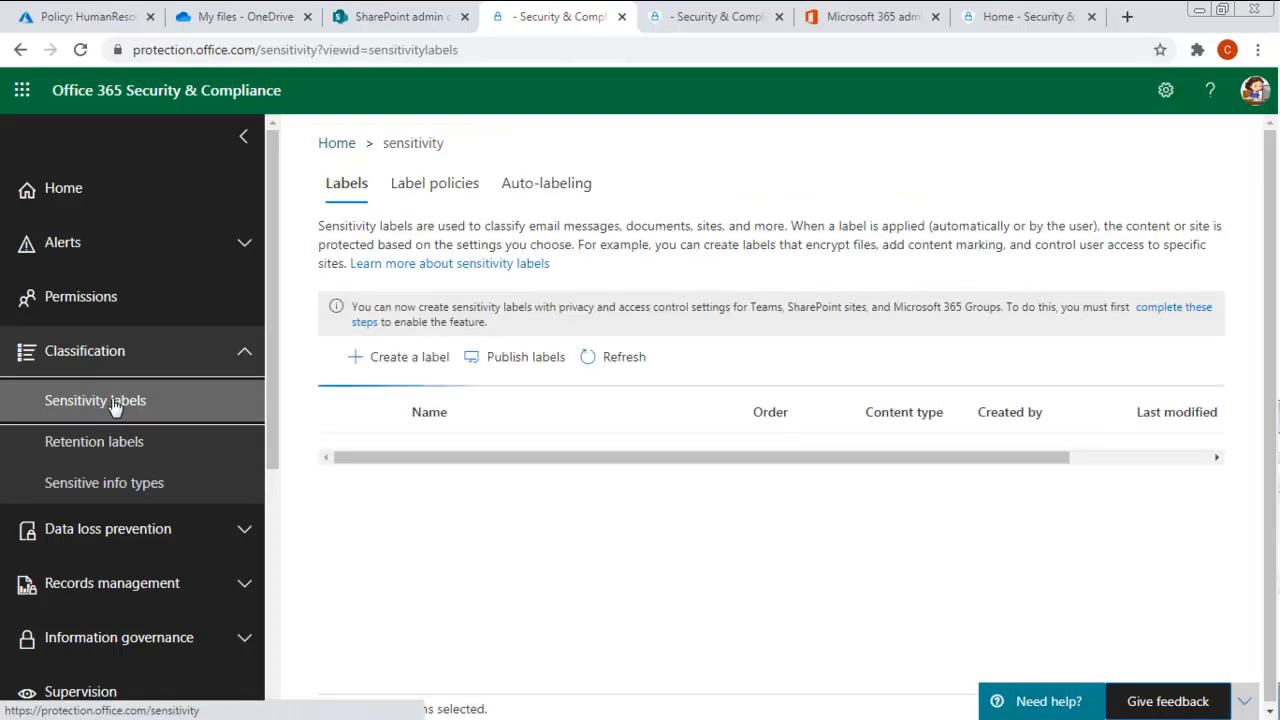
click(546, 186)
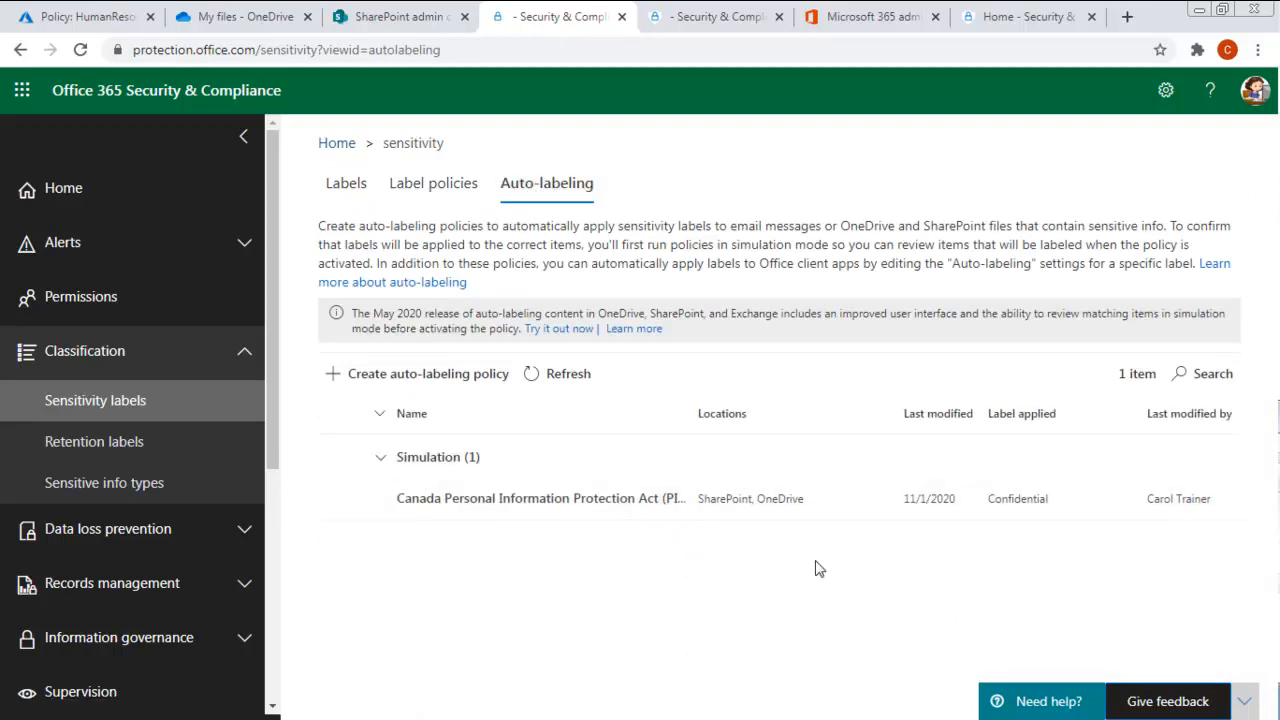
click(410, 375)
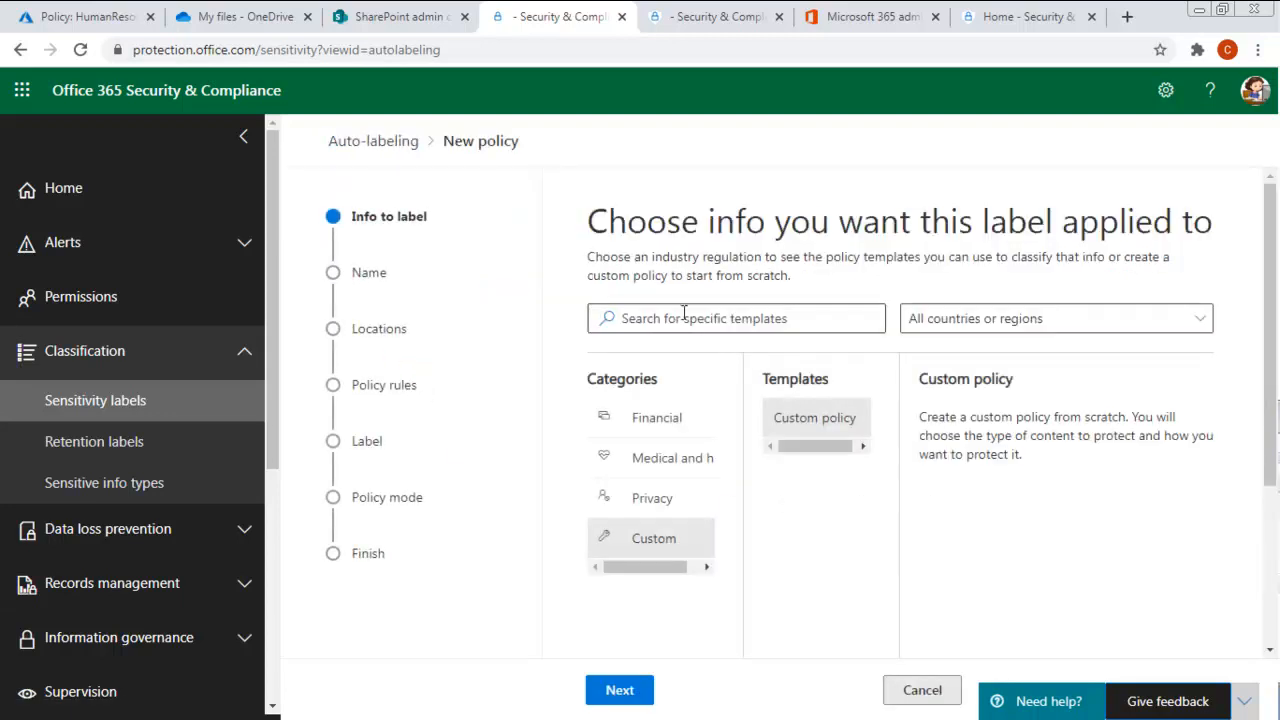
click(638, 538)
click(799, 416)
scroll(800, 580, down, 2)
click(614, 692)
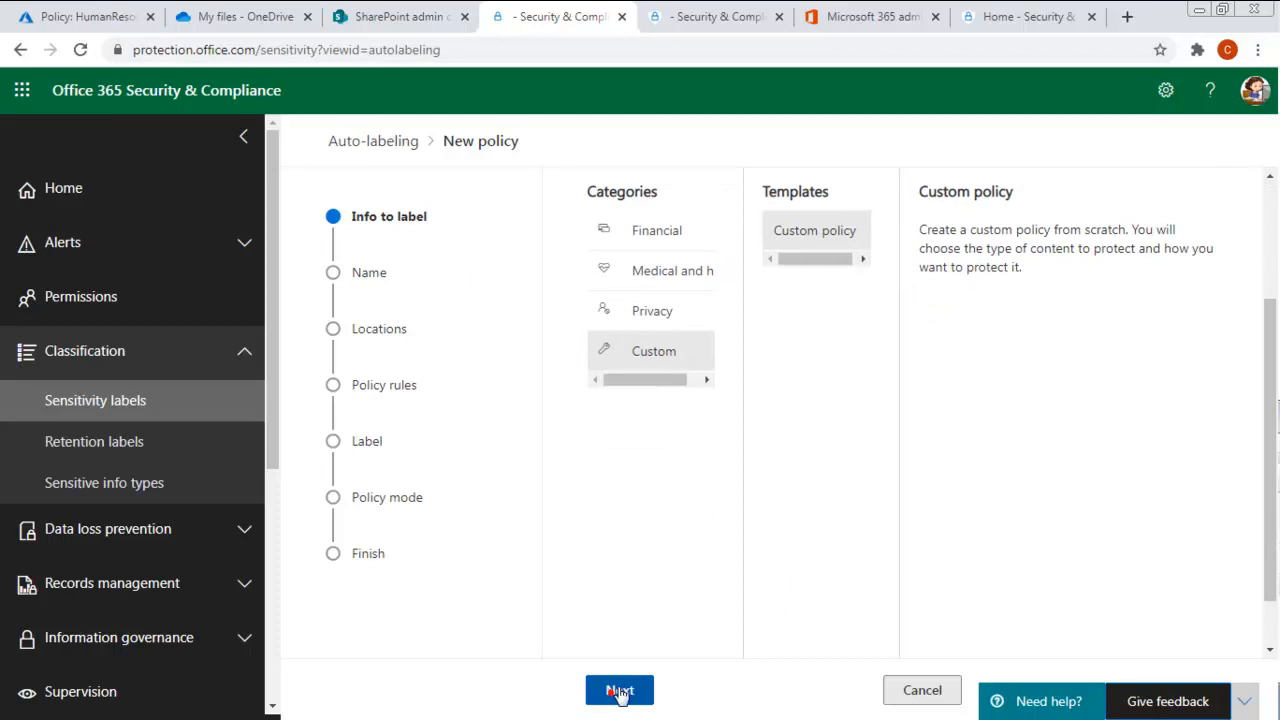
- Name the auto-labeling policy "Client Intake Policy" with the description "To identify that a document/email contains sensitive information"
click(598, 327)
drag(699, 327, 558, 340)
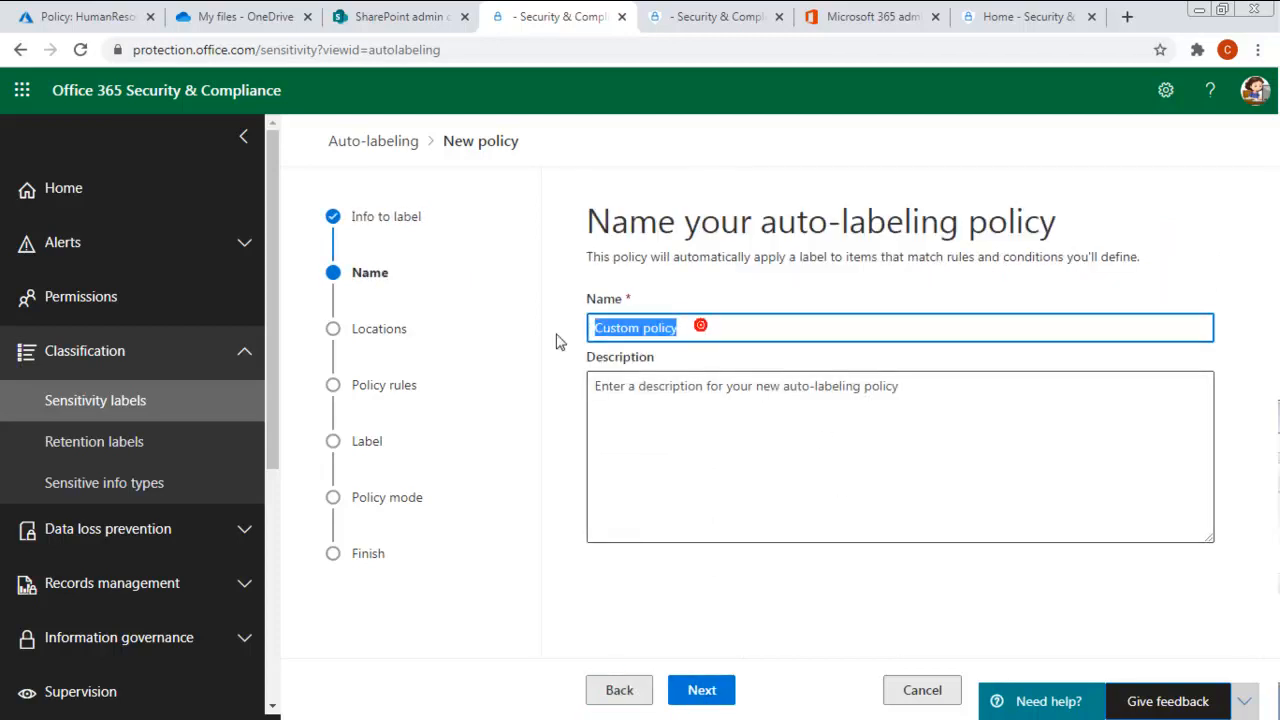
text(Client Intak)
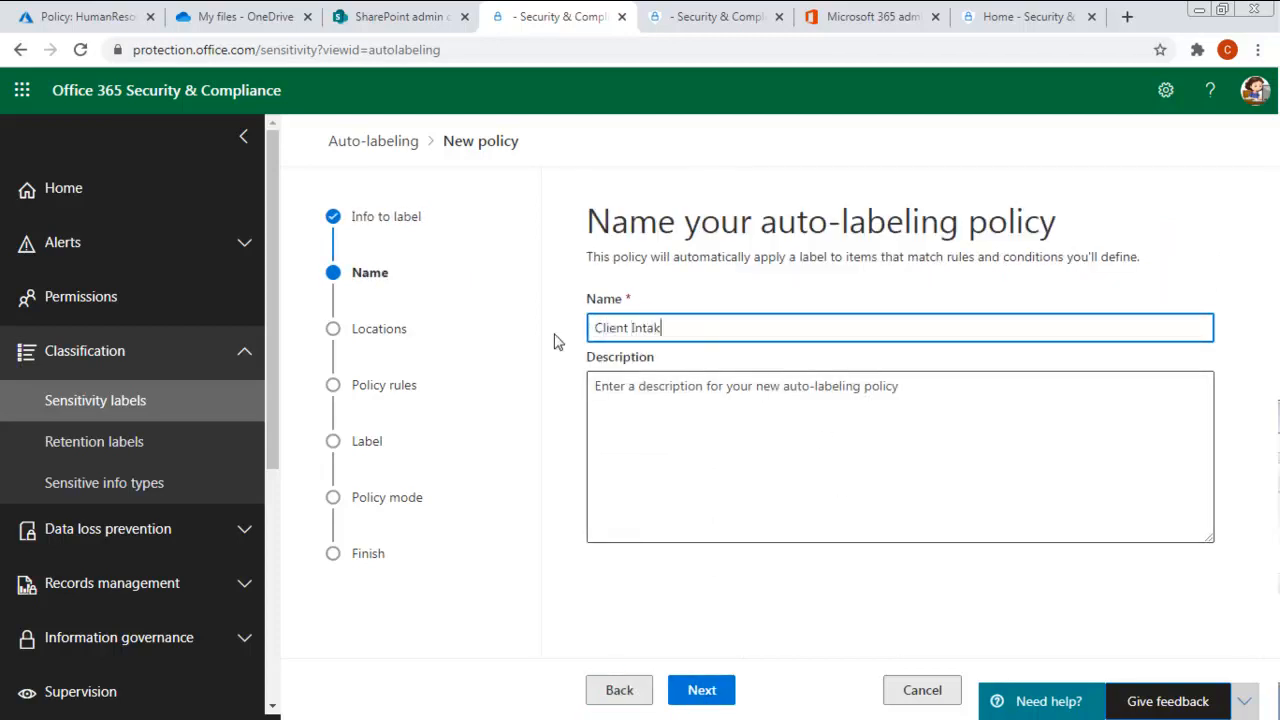
text(e Policy)
click(622, 410)
text(To)
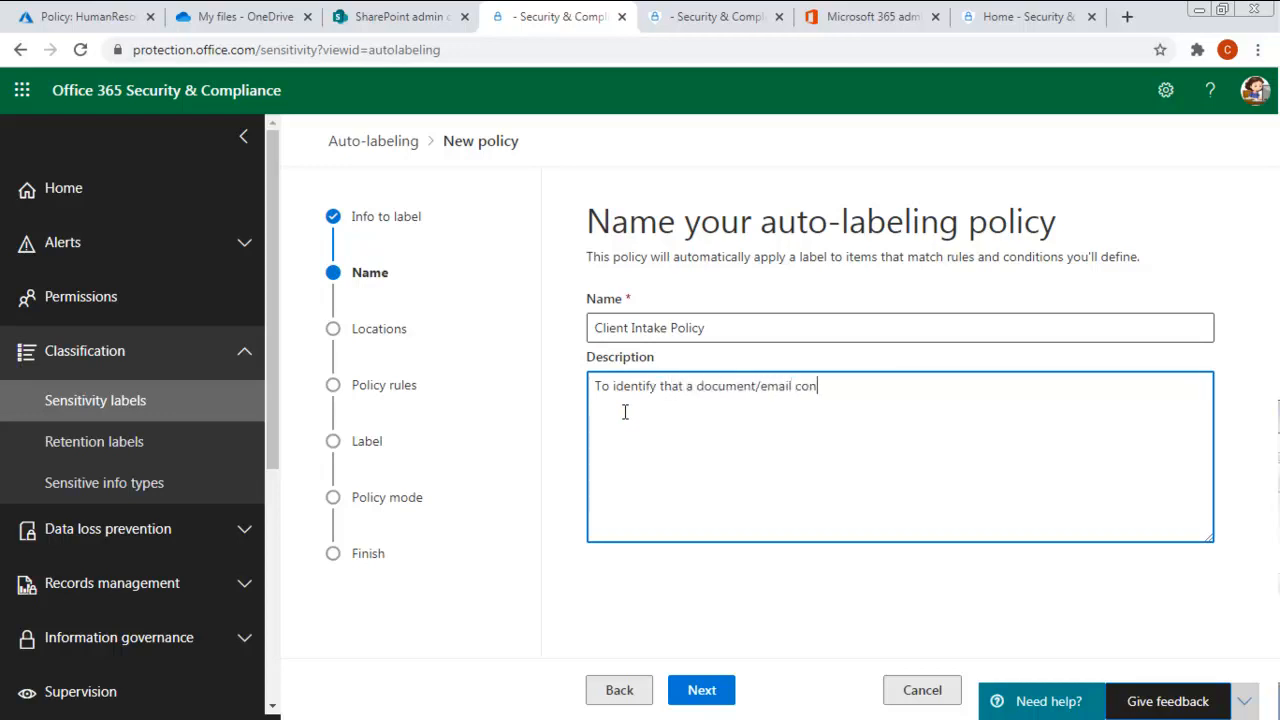
text(ins sensitive information)
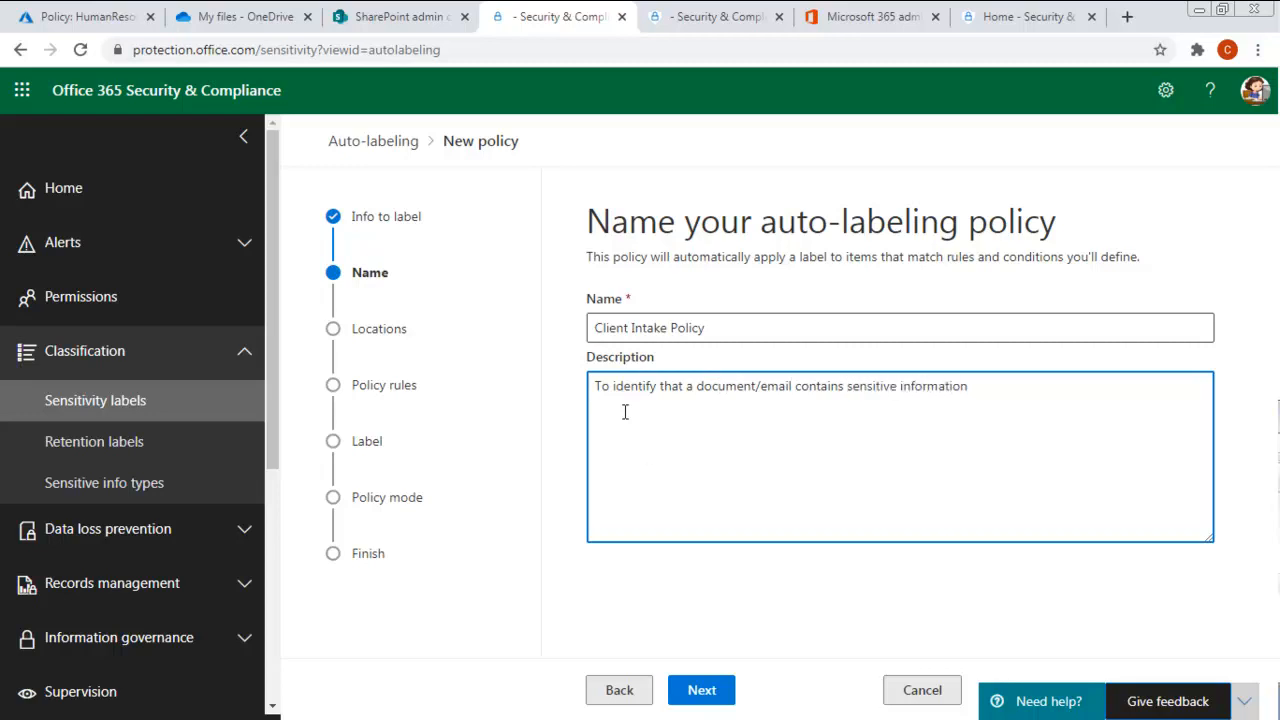
click(702, 690)
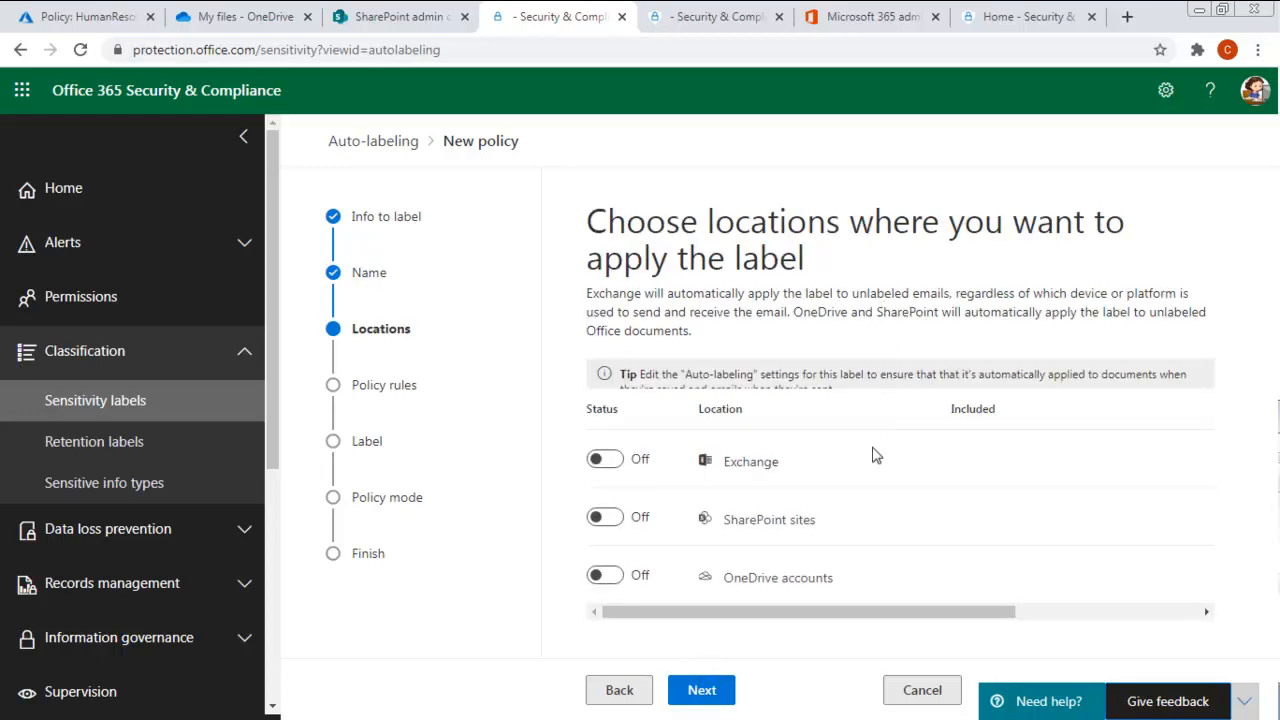
- Turn on the SharePoint sites and Exchange locations, limiting Exchange to the All Company group
click(620, 521)
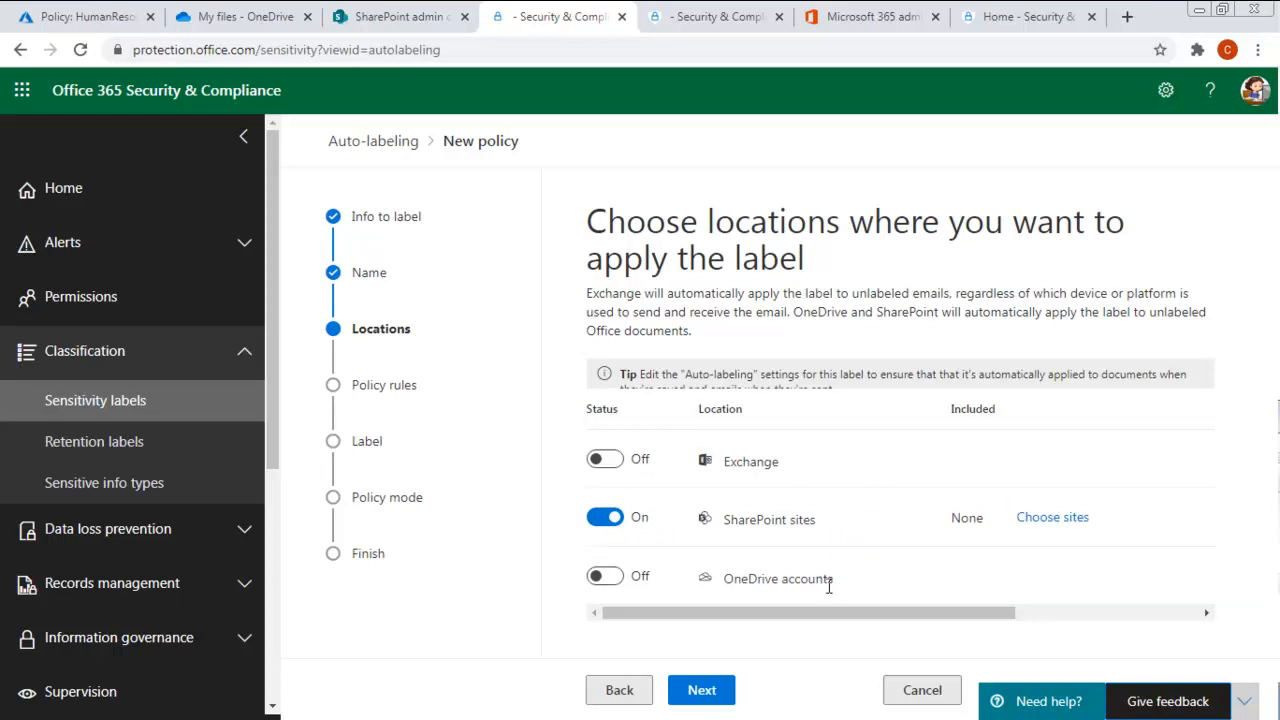
click(615, 459)
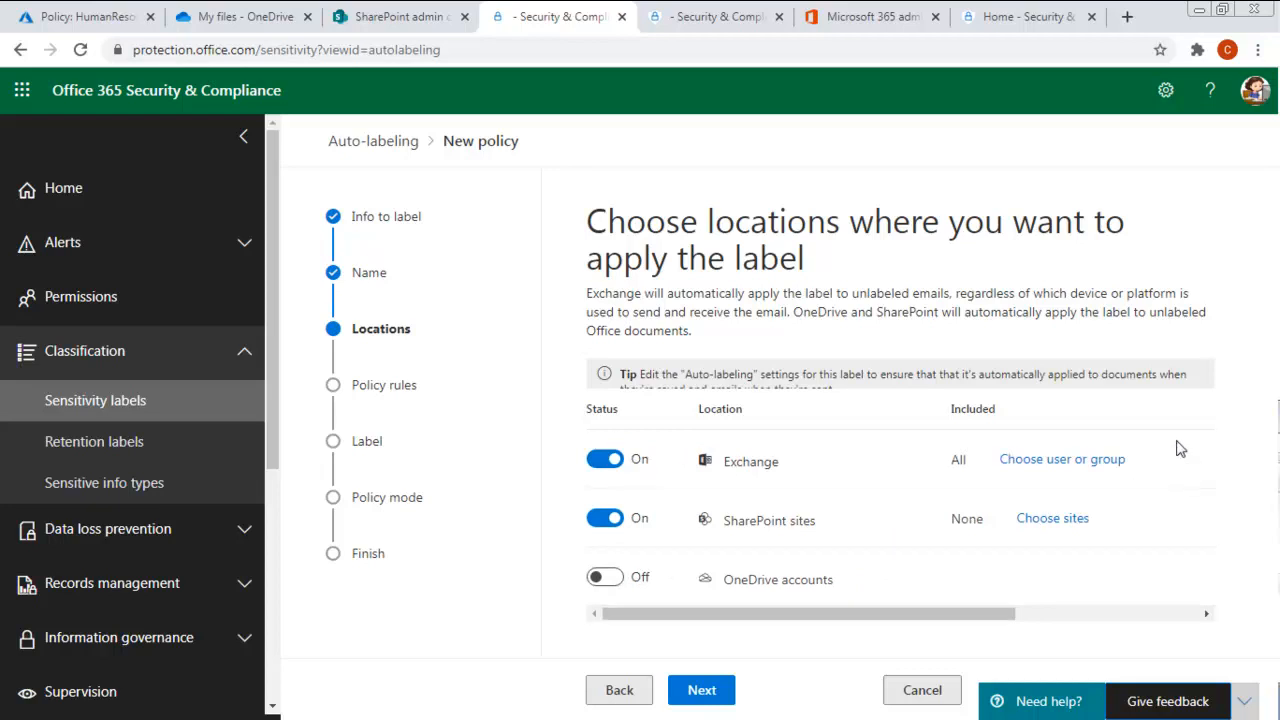
click(1047, 461)
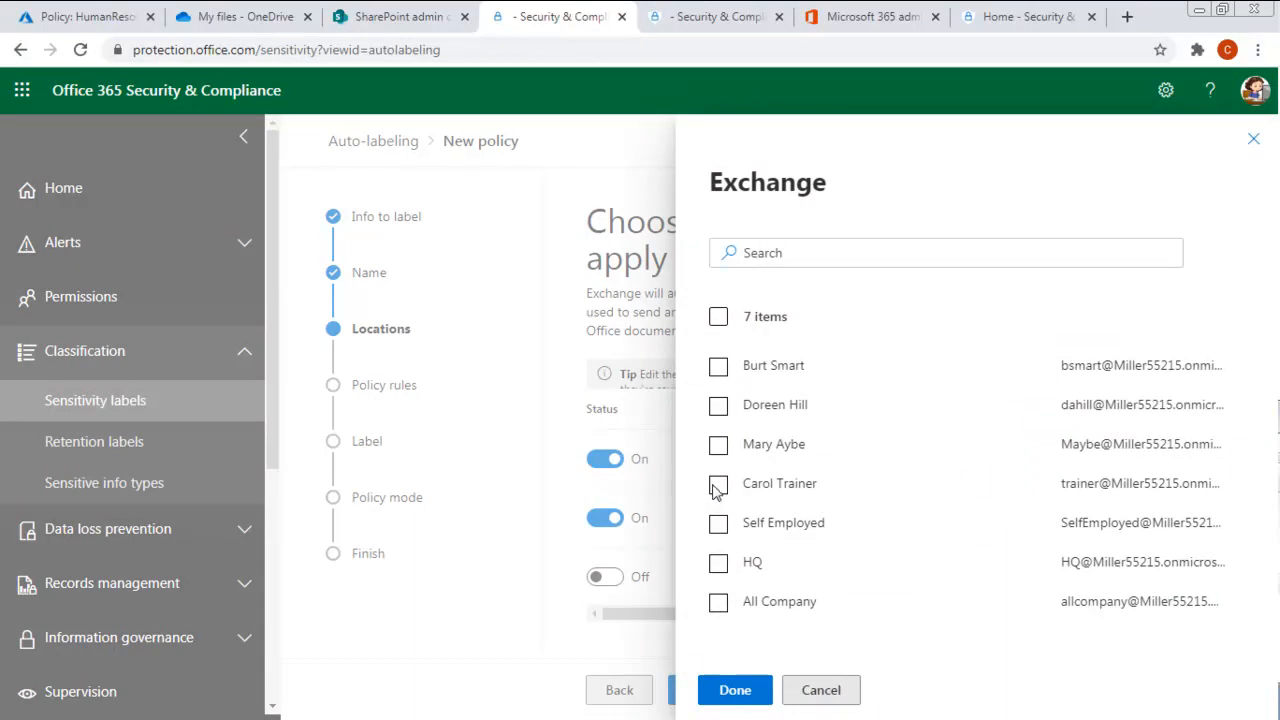
click(717, 603)
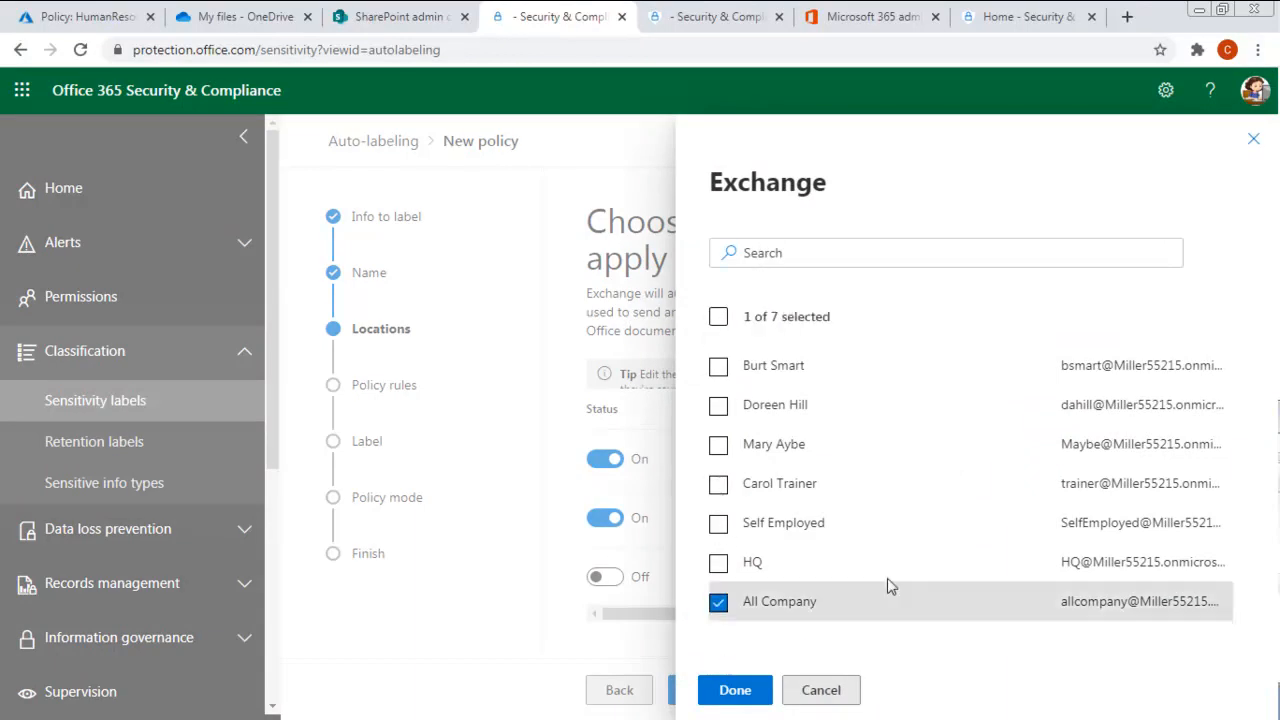
click(734, 689)
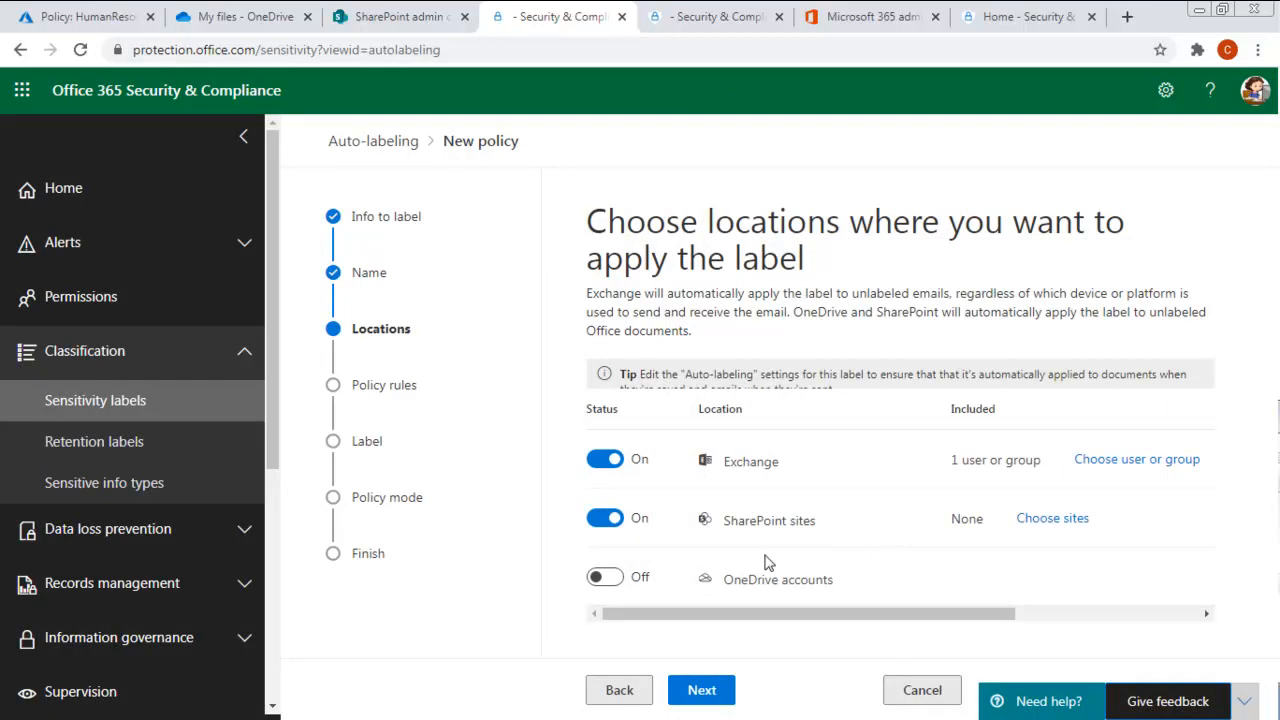
- Try to continue past the locations, and open the site selection for the SharePoint location
click(708, 692)
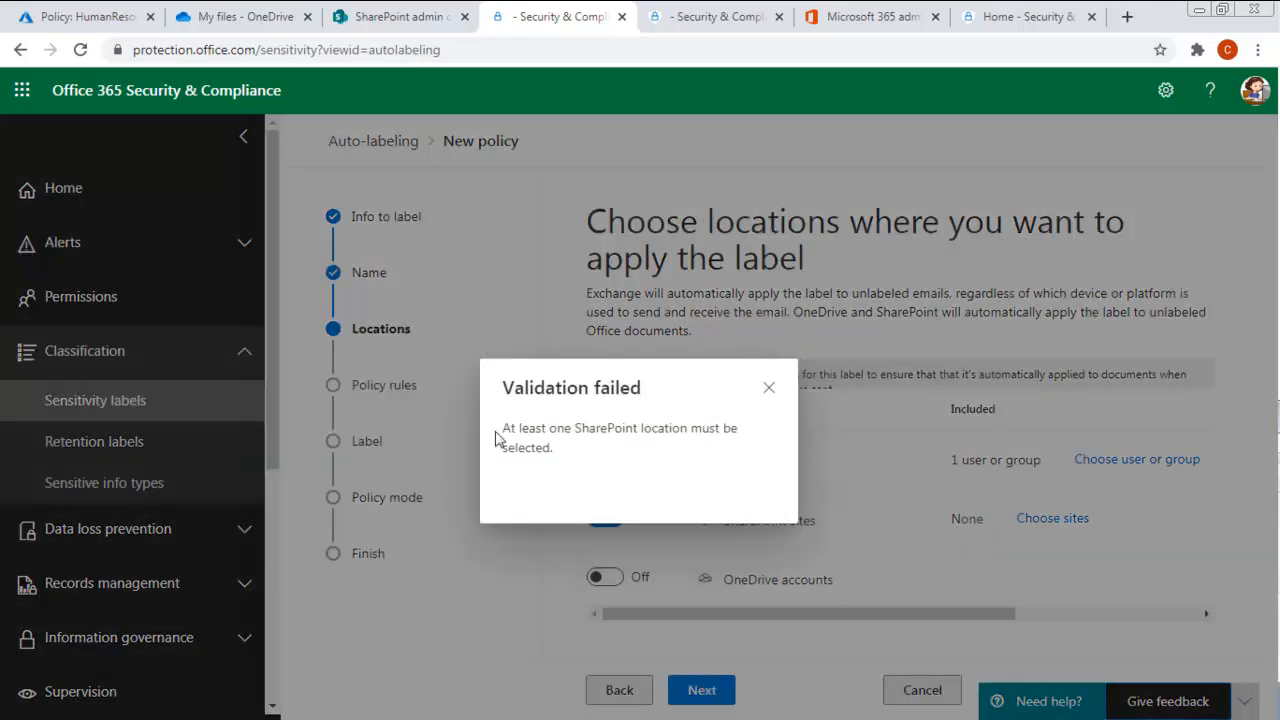
click(770, 388)
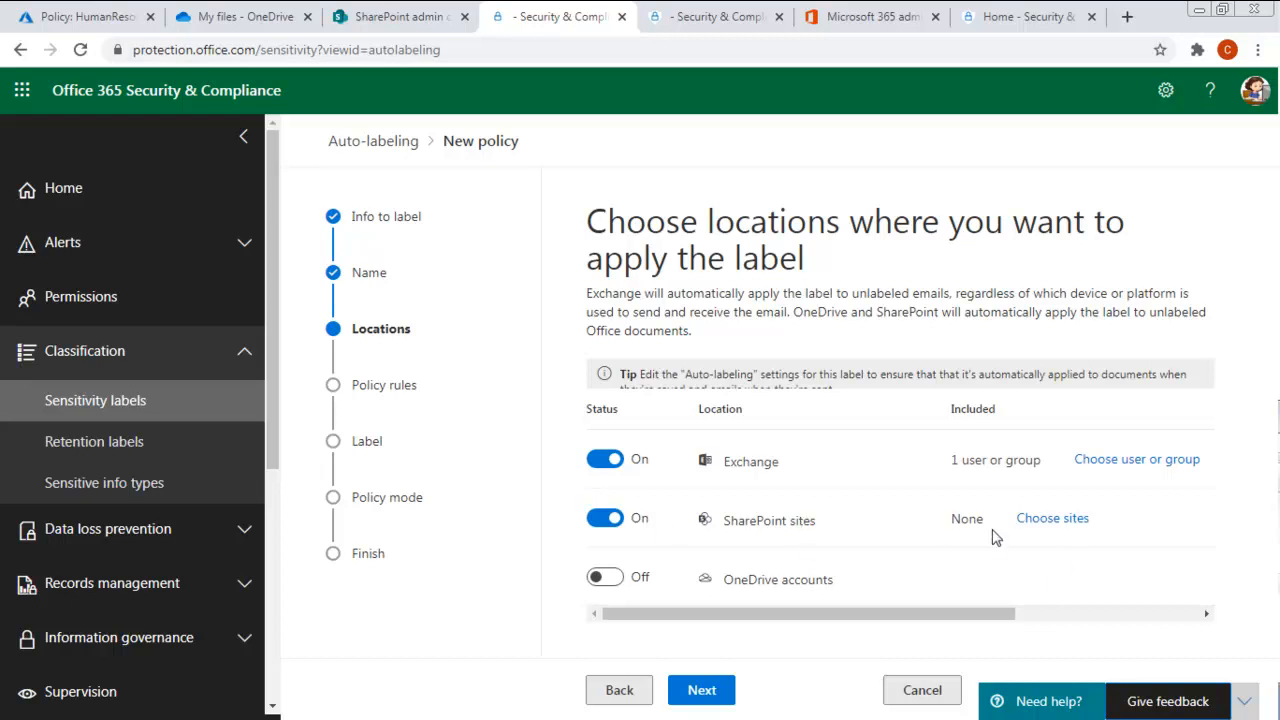
click(1042, 520)
click(746, 272)
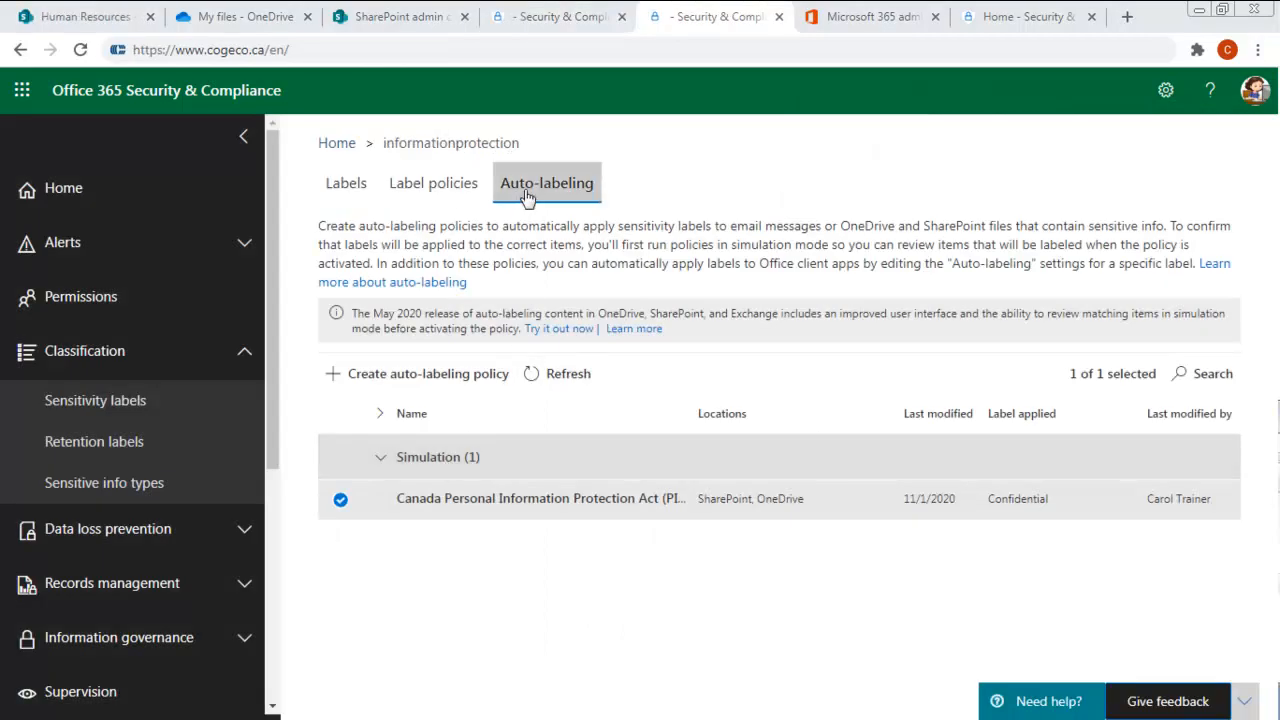
- Start a custom auto-labeling policy named "Client Intake Policy" with the description "Identify documents/emails that contain a client intake policy or identifier"
click(396, 373)
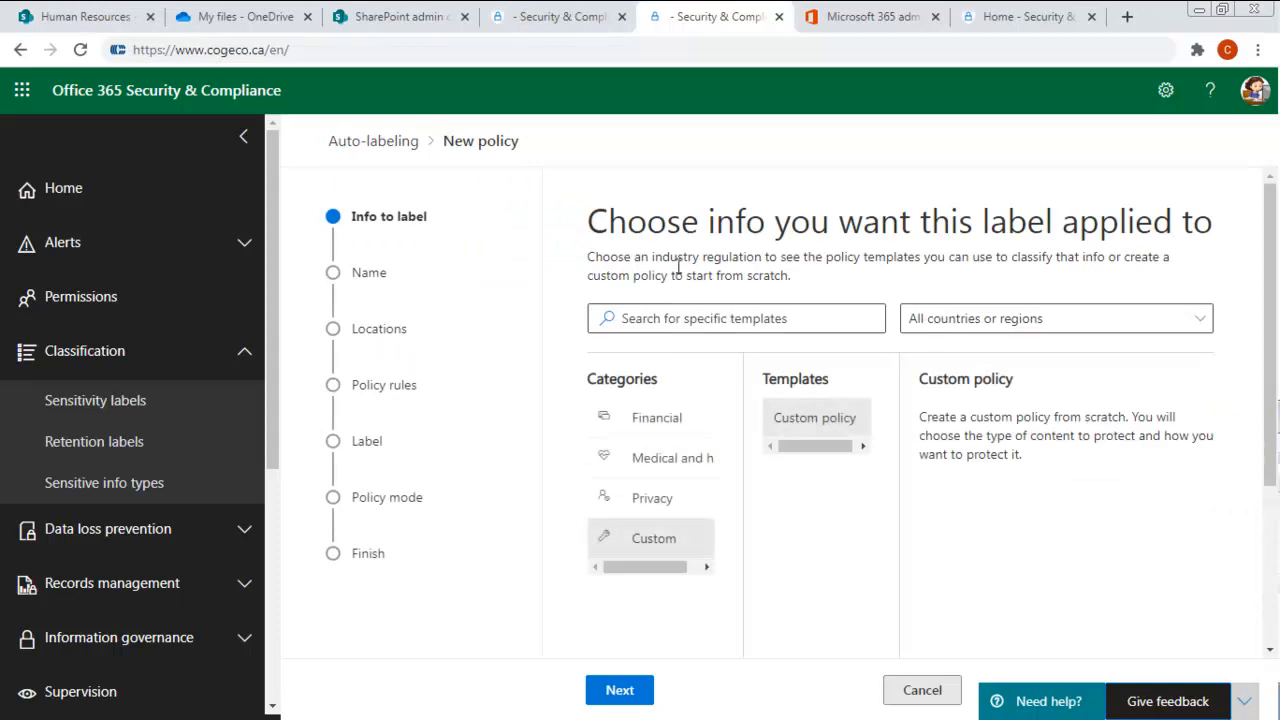
click(612, 694)
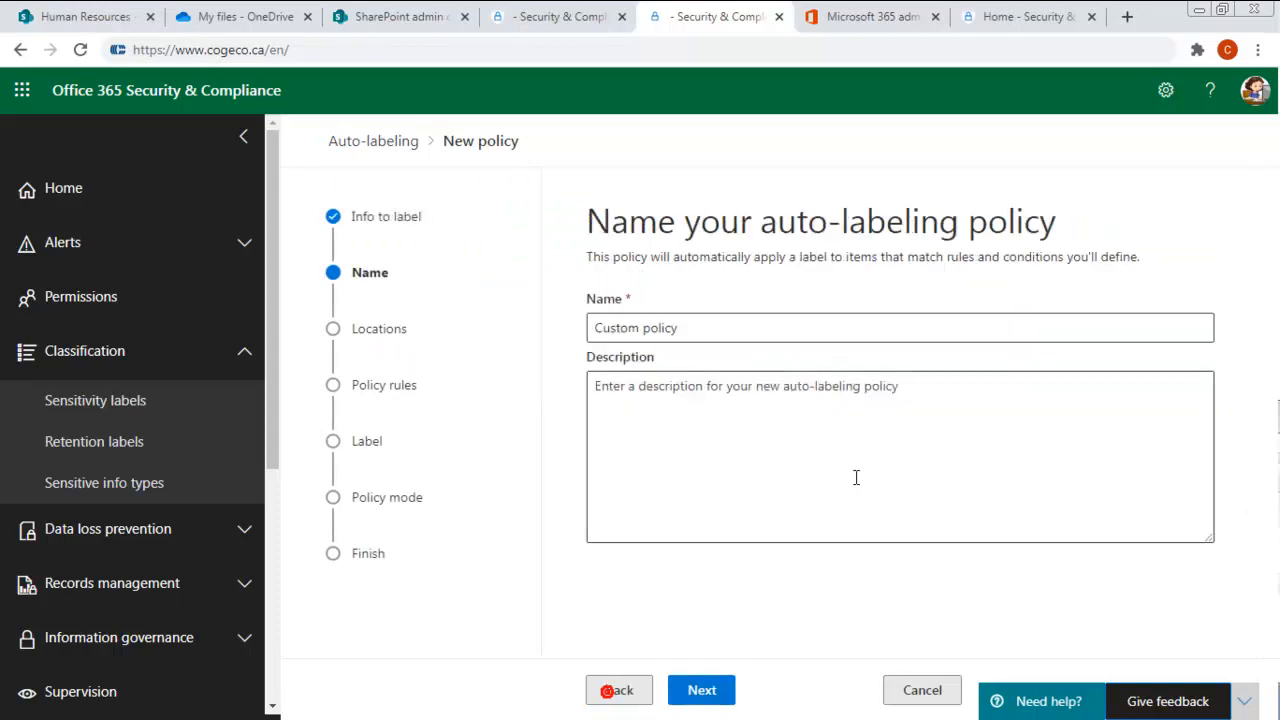
drag(680, 328, 503, 343)
text(Clien)
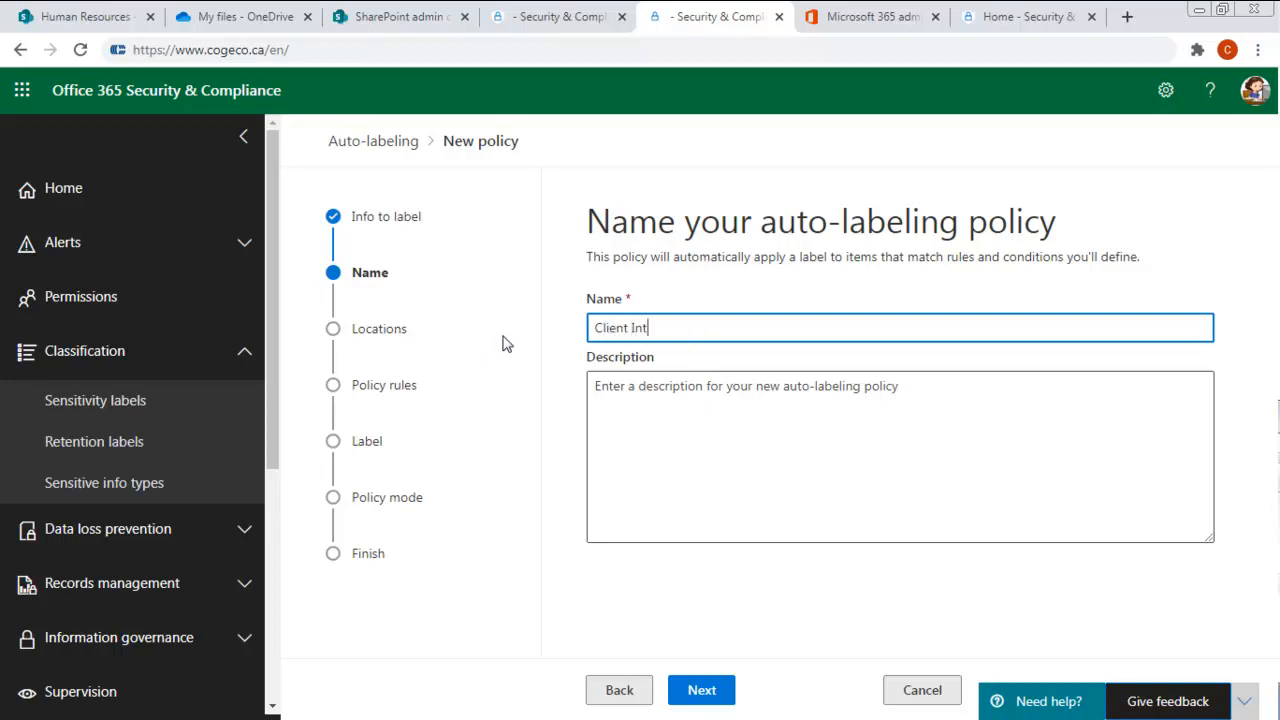
key(Tab)
text(Identify documents/emails)
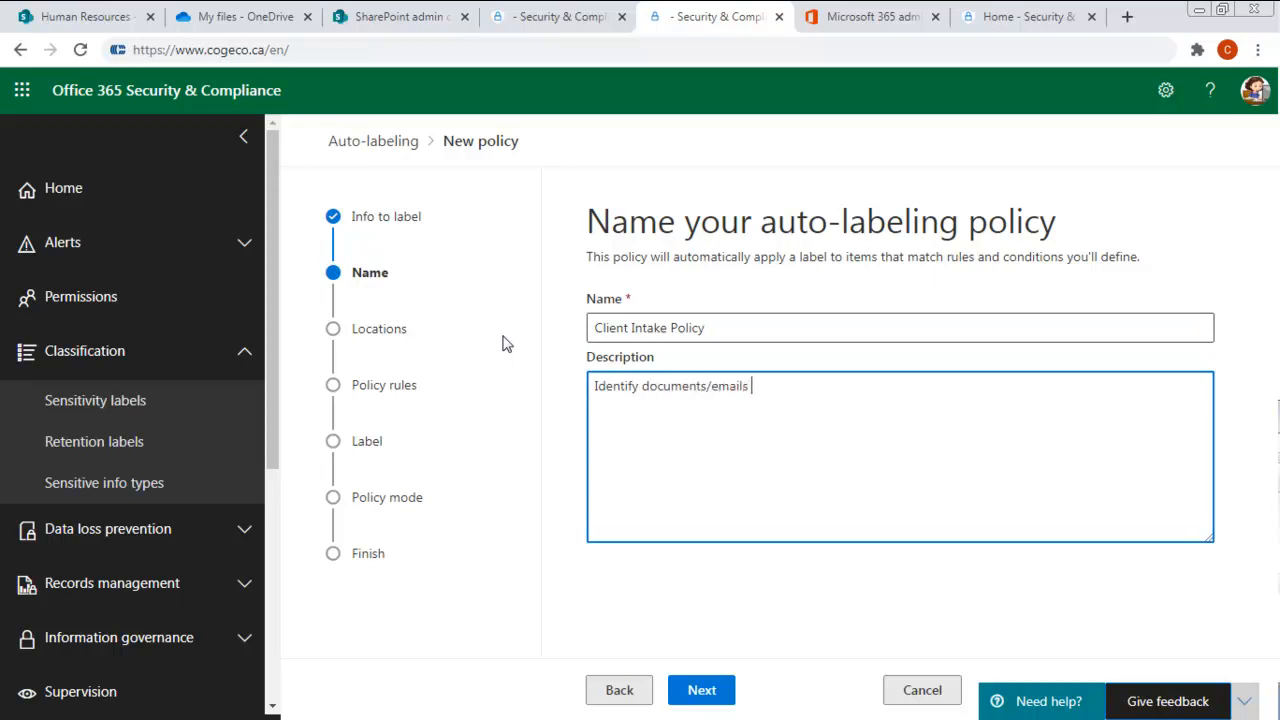
text( that copntain a client intake policy or identifier)
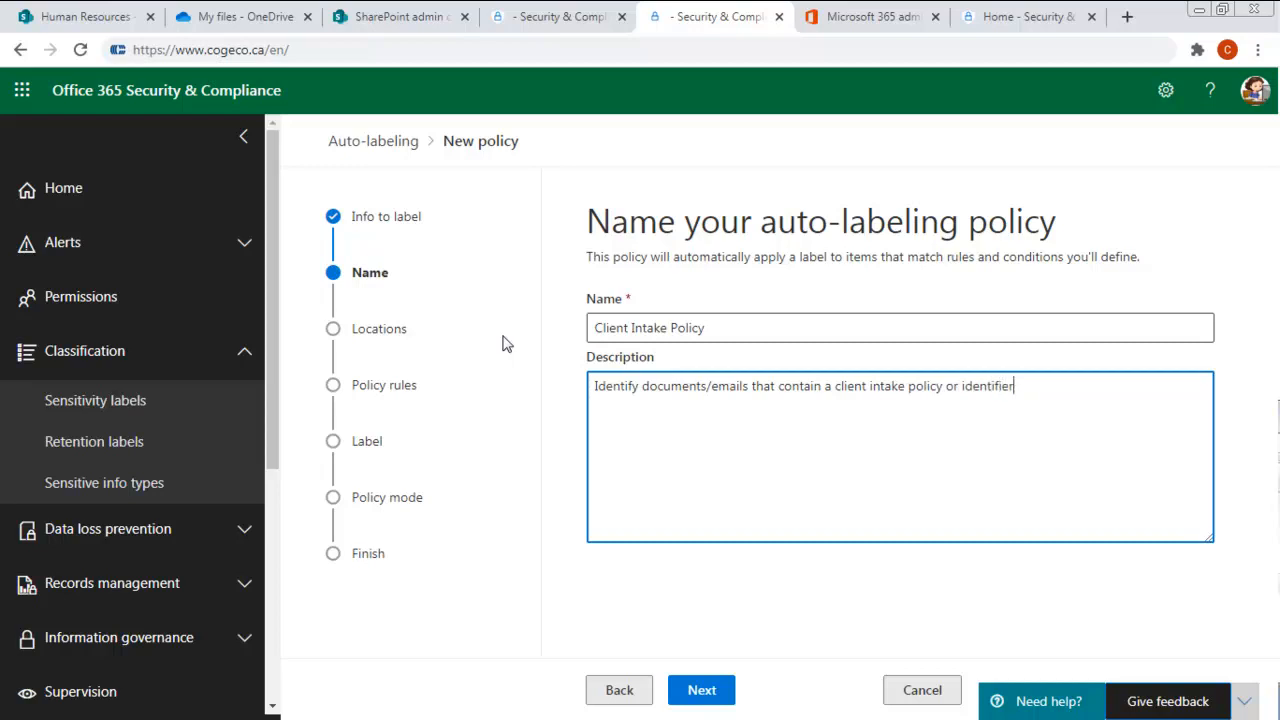
click(700, 690)
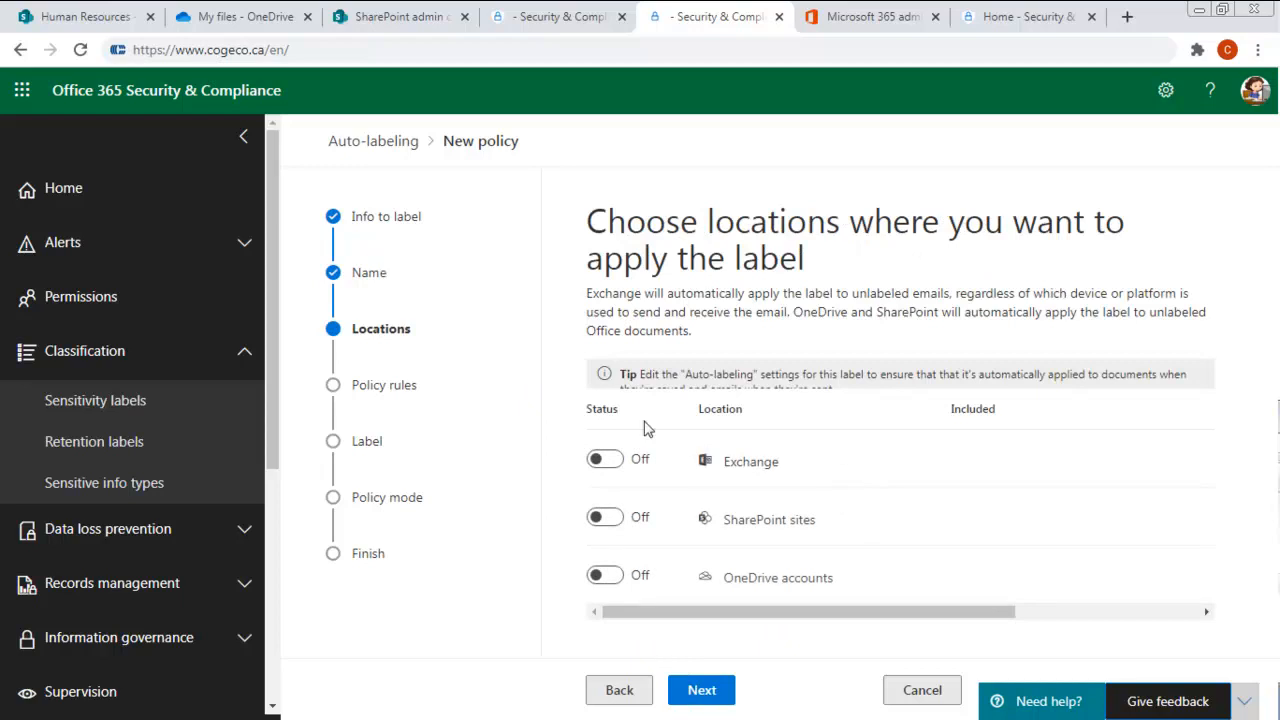
- Turn on the Exchange location and limit it to a single user or group
click(605, 459)
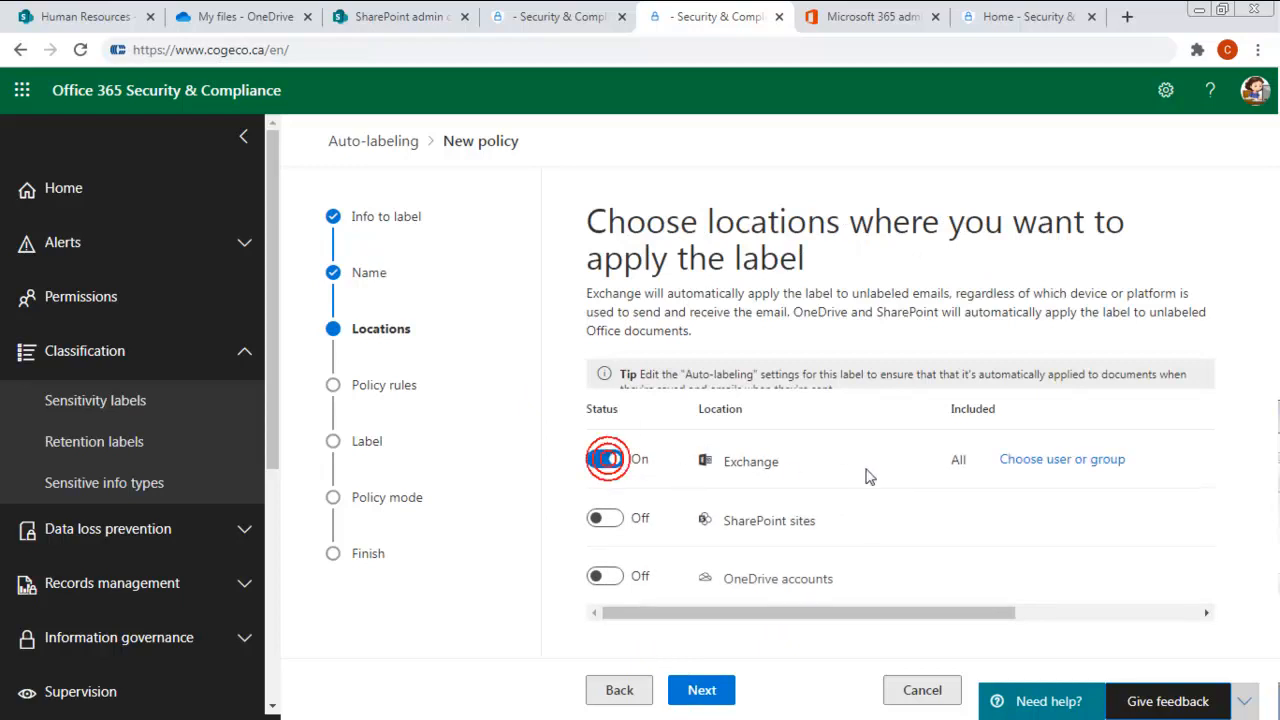
click(1098, 462)
click(719, 601)
click(720, 688)
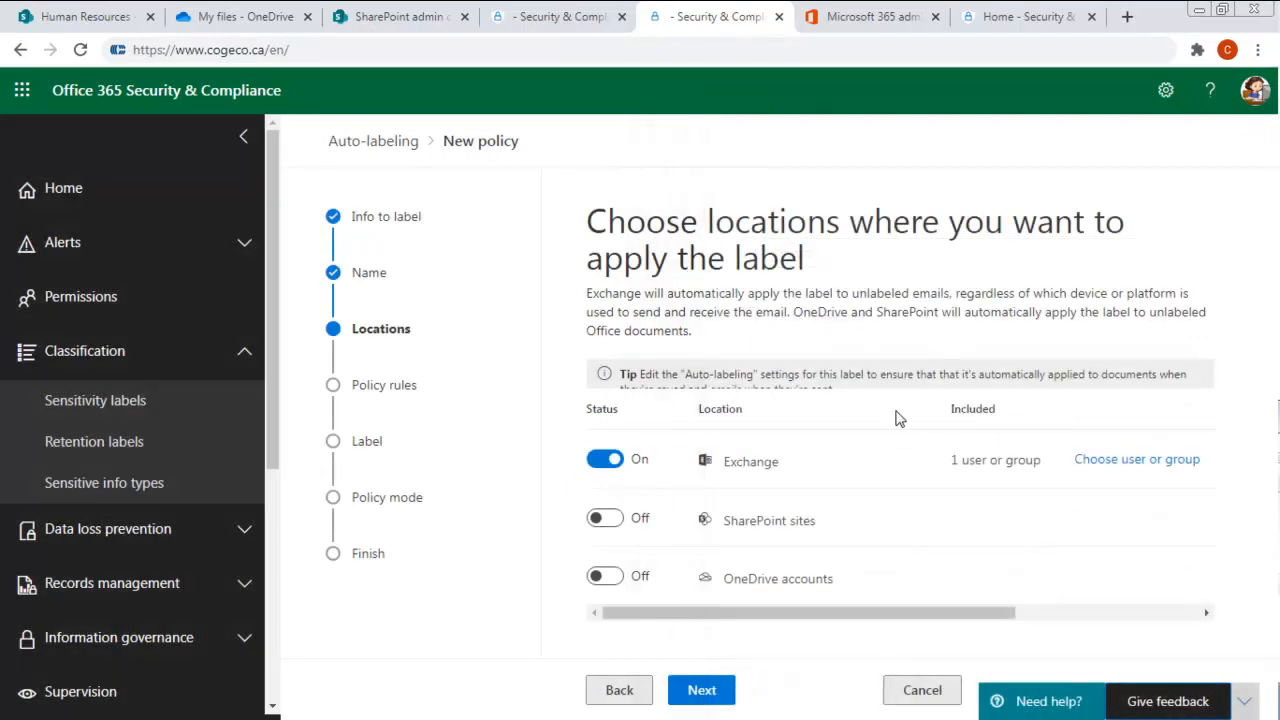
- Turn on the SharePoint sites location, limit it to the site whose URL ends in /sites/hr, and accept the locations
click(617, 521)
click(1052, 518)
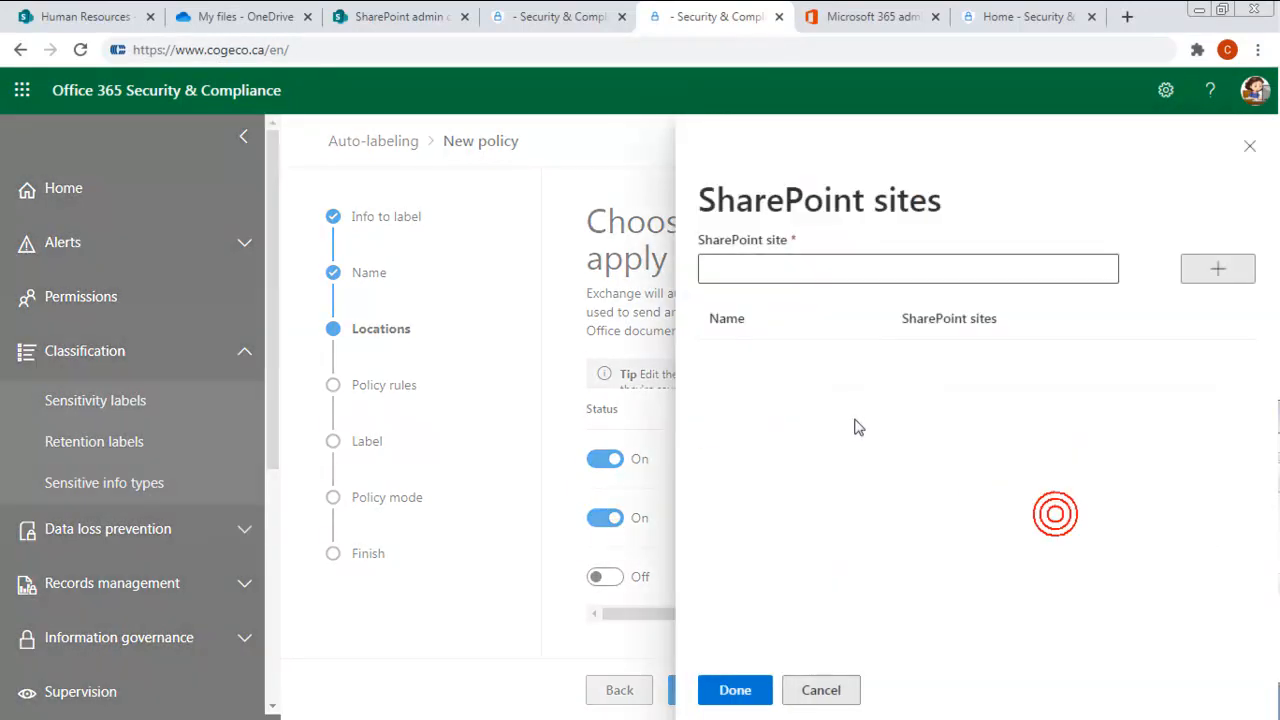
click(767, 267)
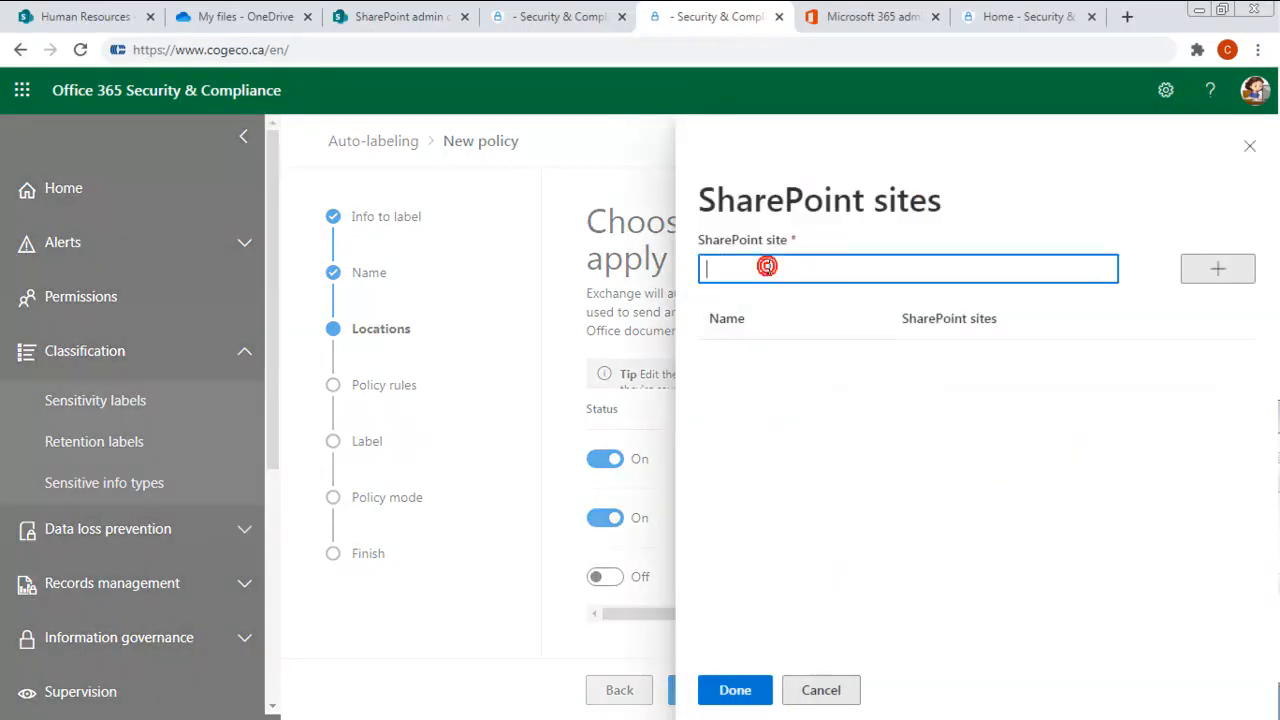
text(https://miller55215.sharepoint.com/sites/hr)
click(1217, 268)
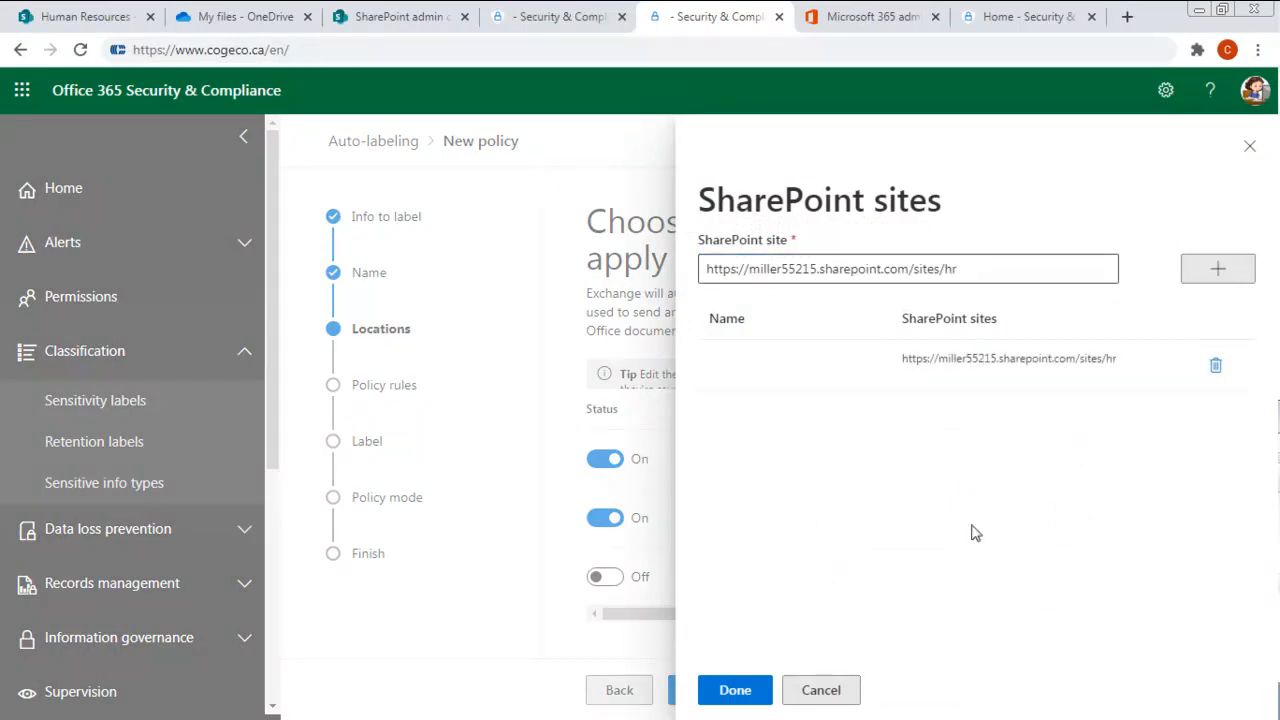
click(730, 691)
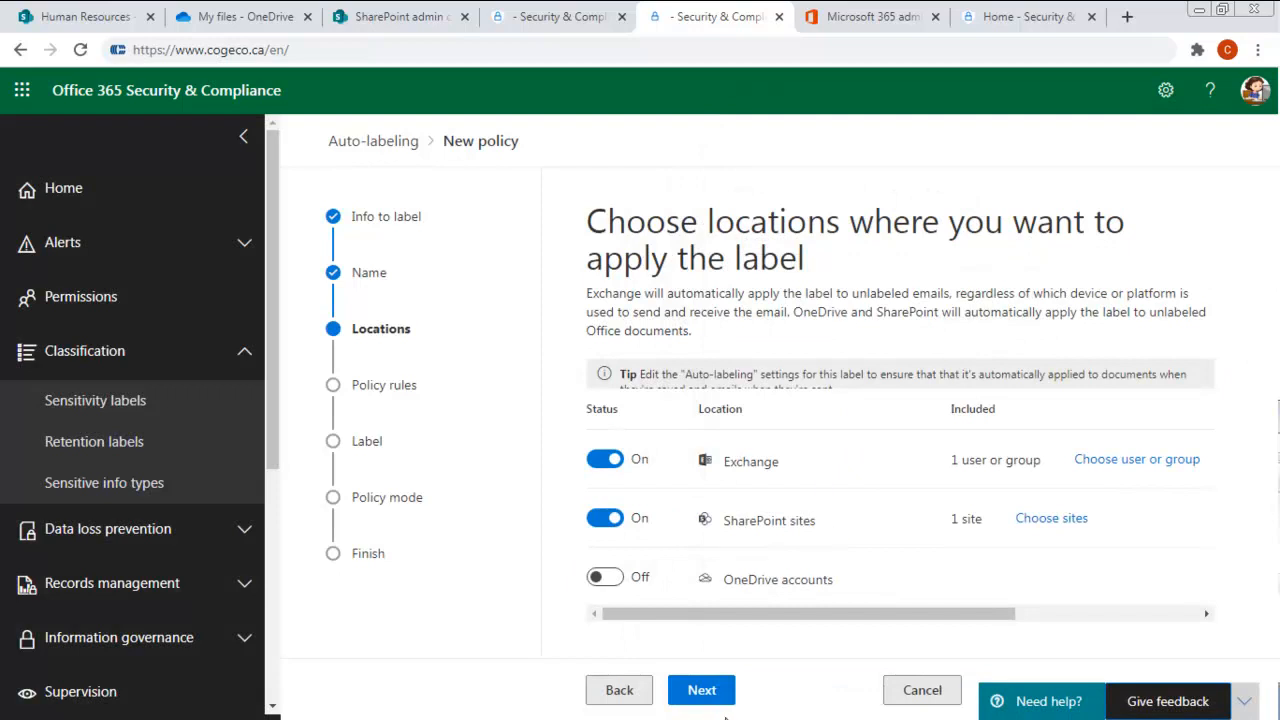
click(702, 690)
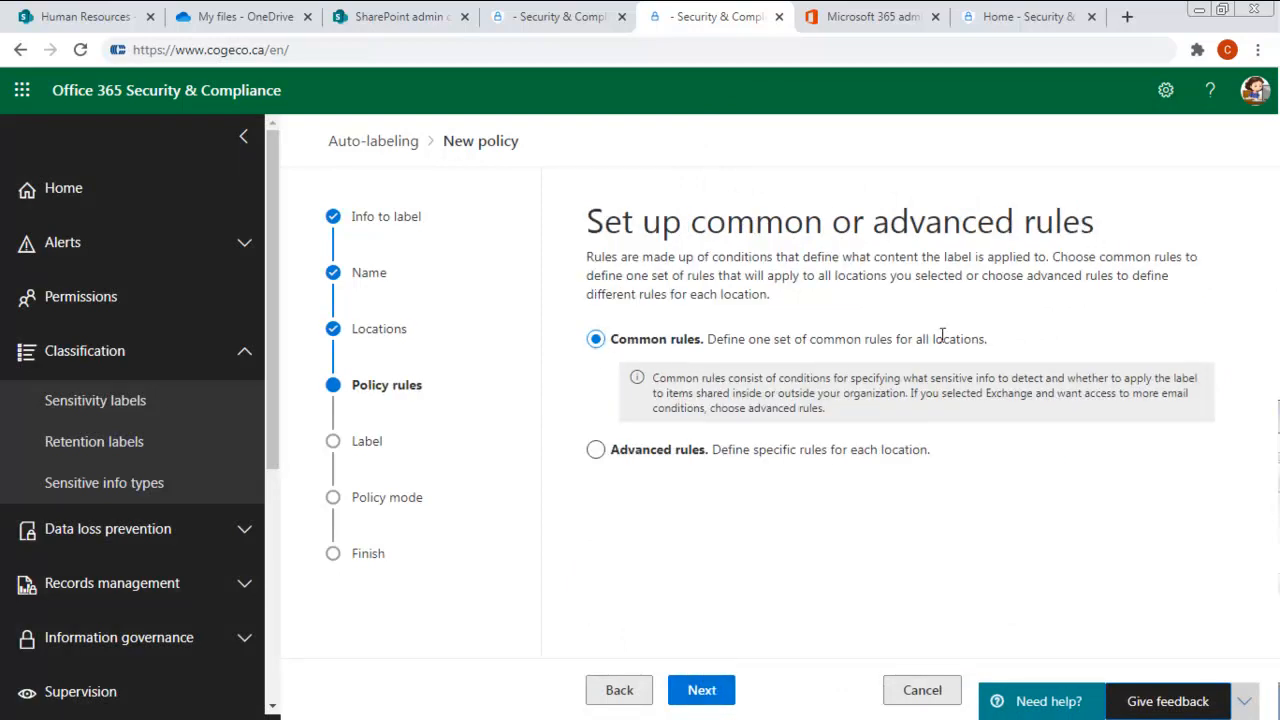
- Using common rules, add a rule named "Control Client Intake Documents" with the condition "Content contains sensitive info types"
click(702, 690)
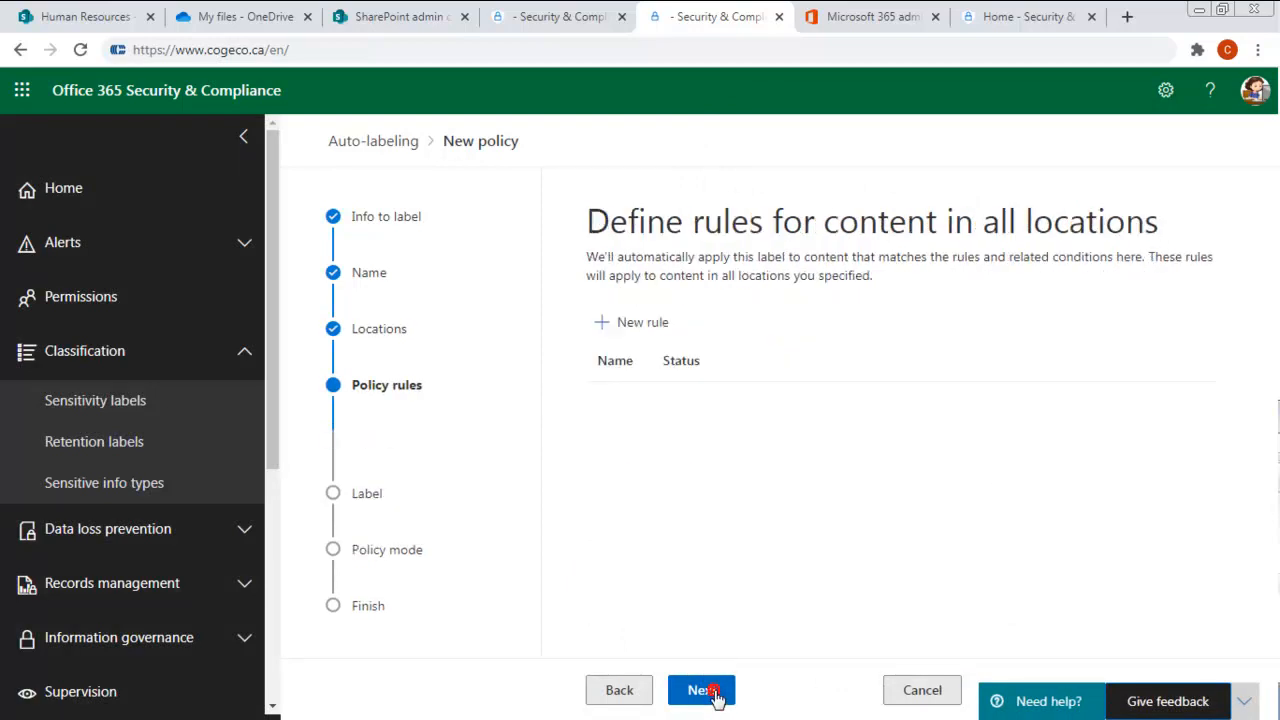
click(655, 323)
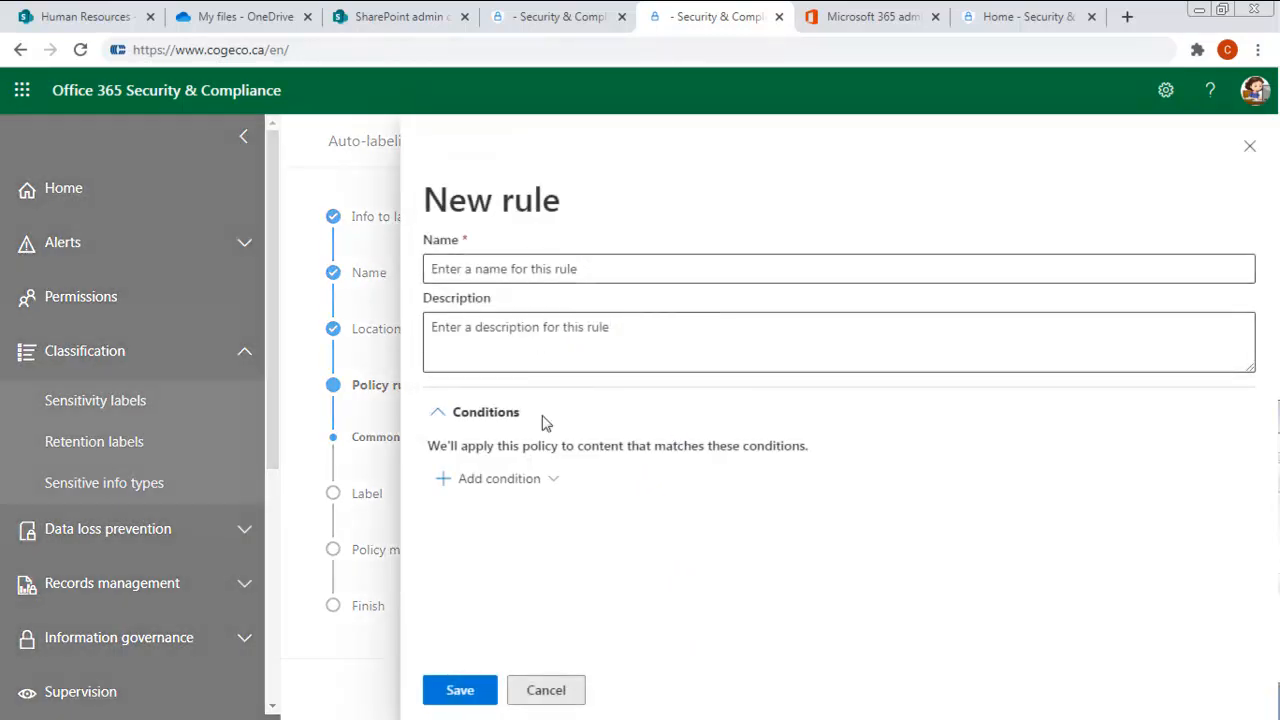
click(478, 478)
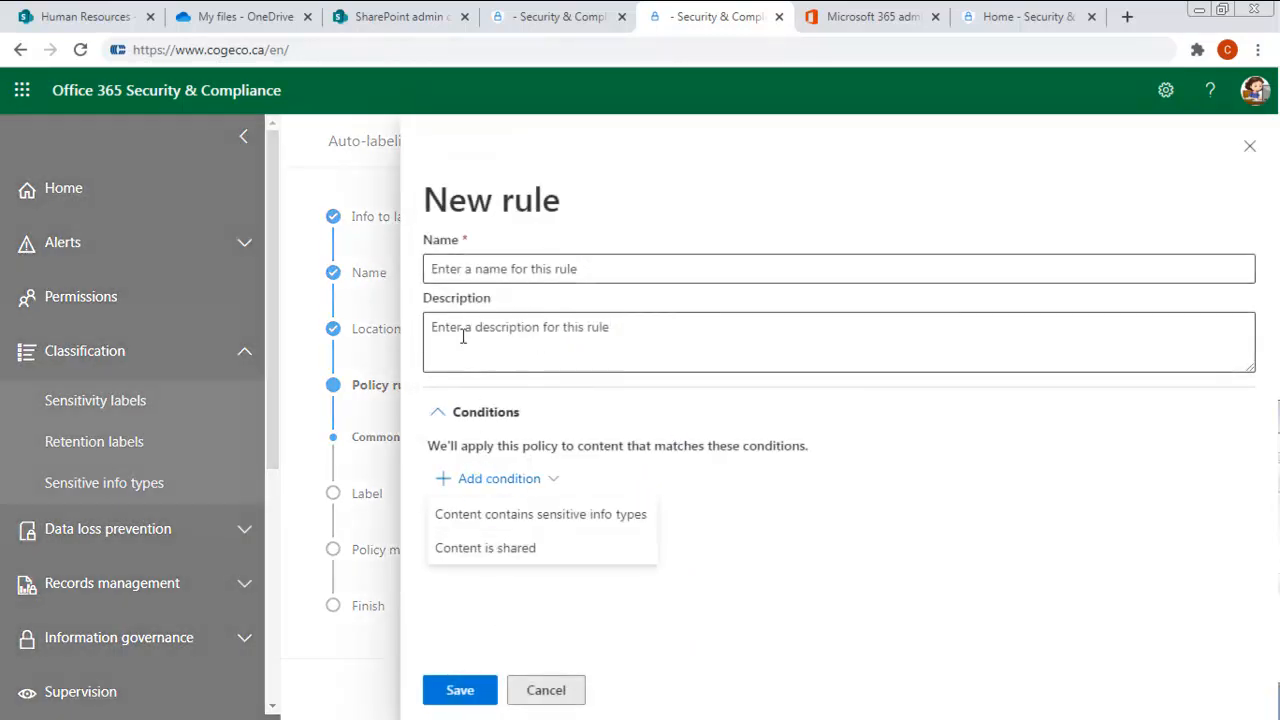
click(549, 520)
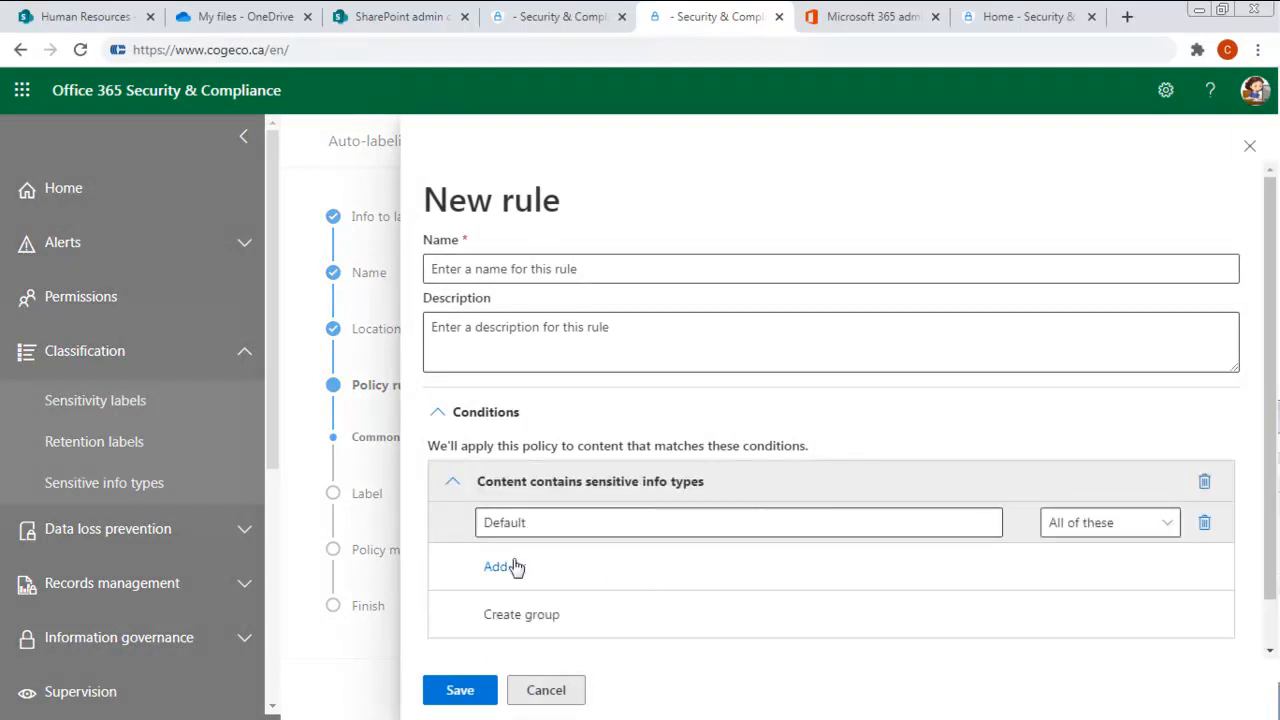
click(473, 266)
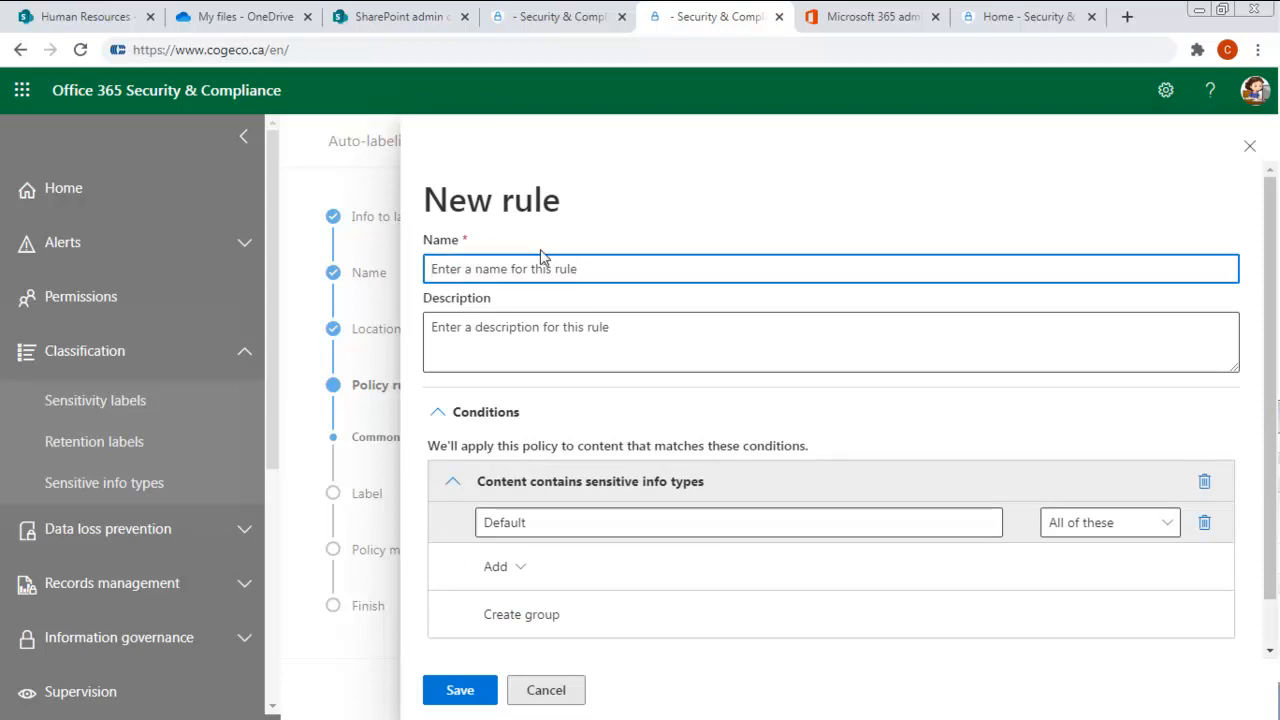
text(Control Client IOntake Documents)
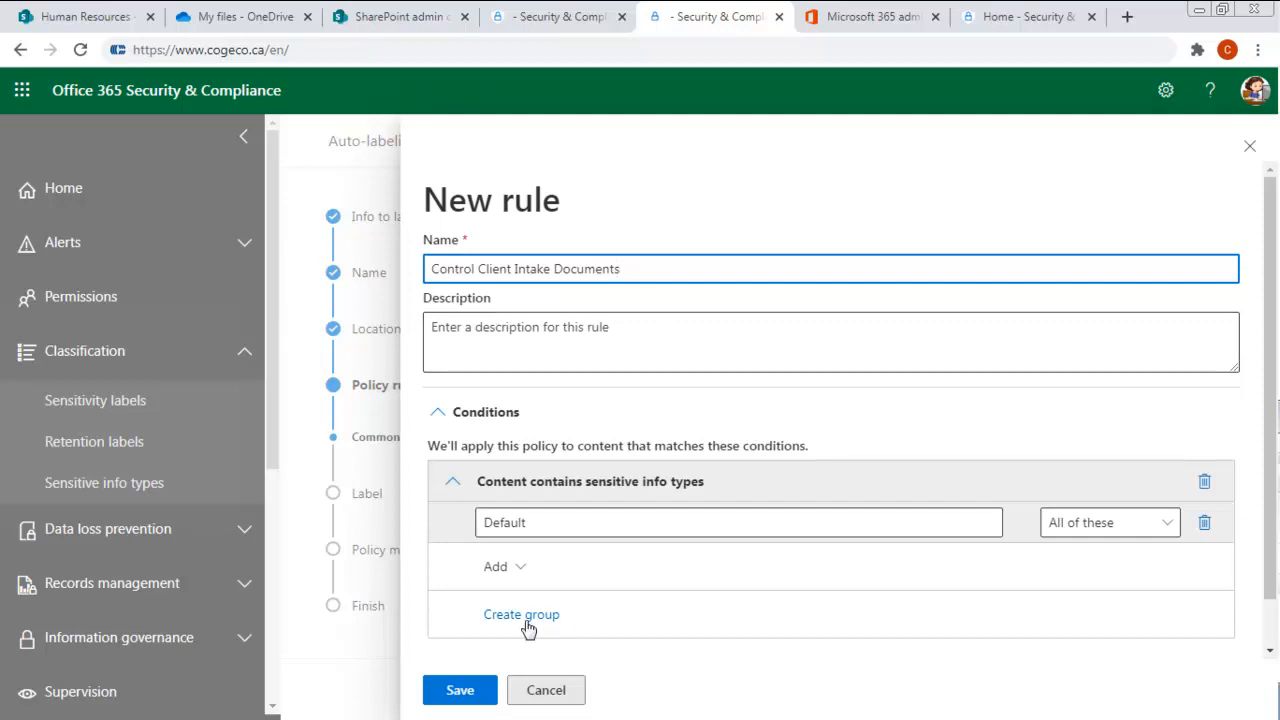
- Add the "Client intake policy" sensitive info type to the rule's condition and save the rule
click(557, 525)
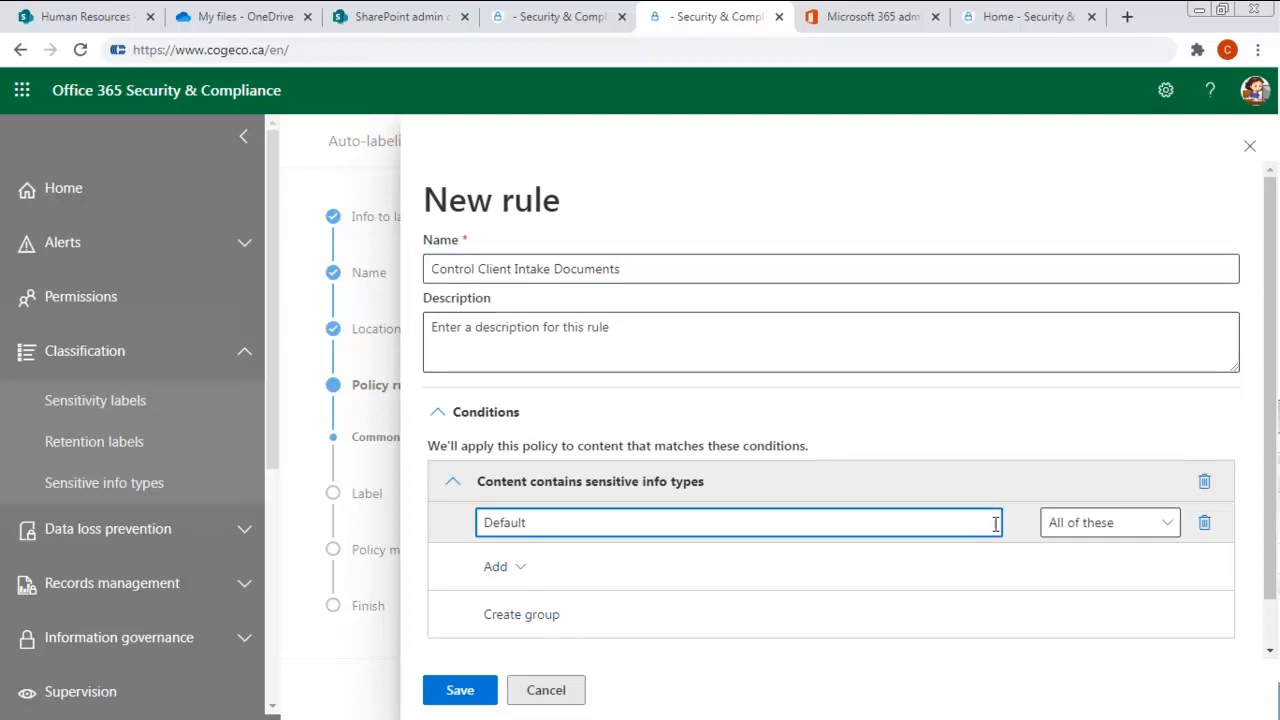
click(524, 570)
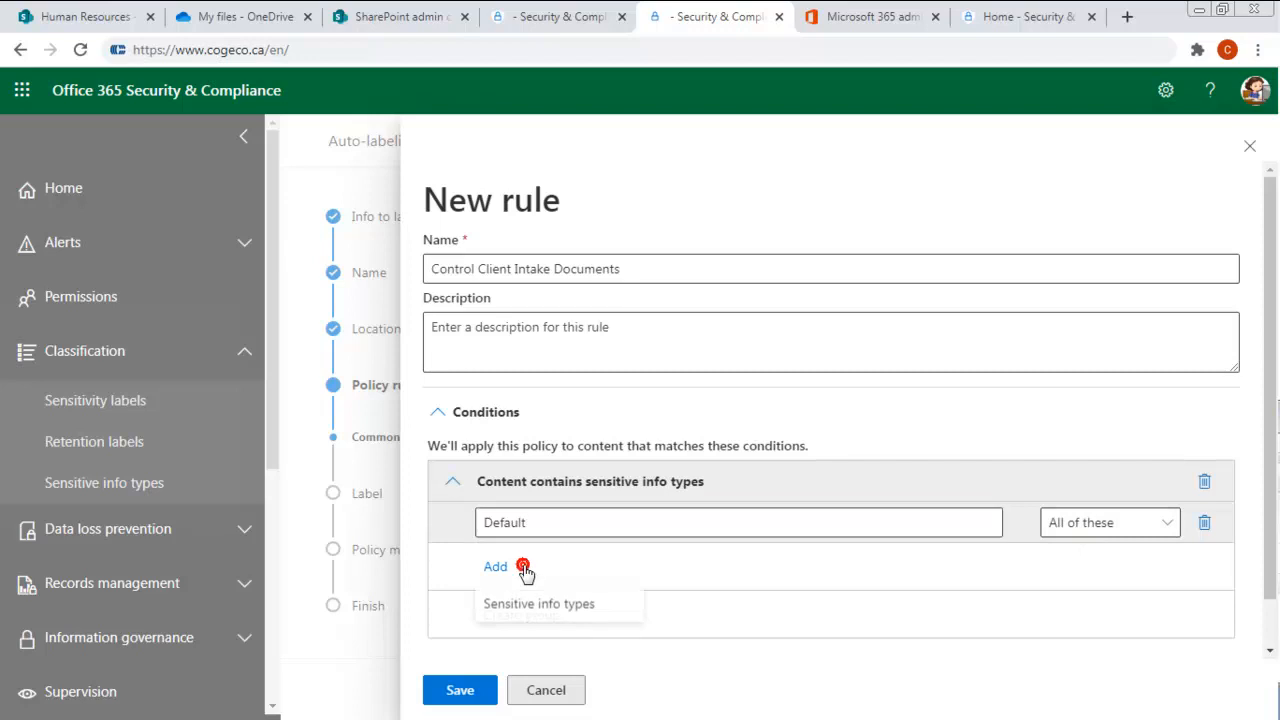
click(551, 606)
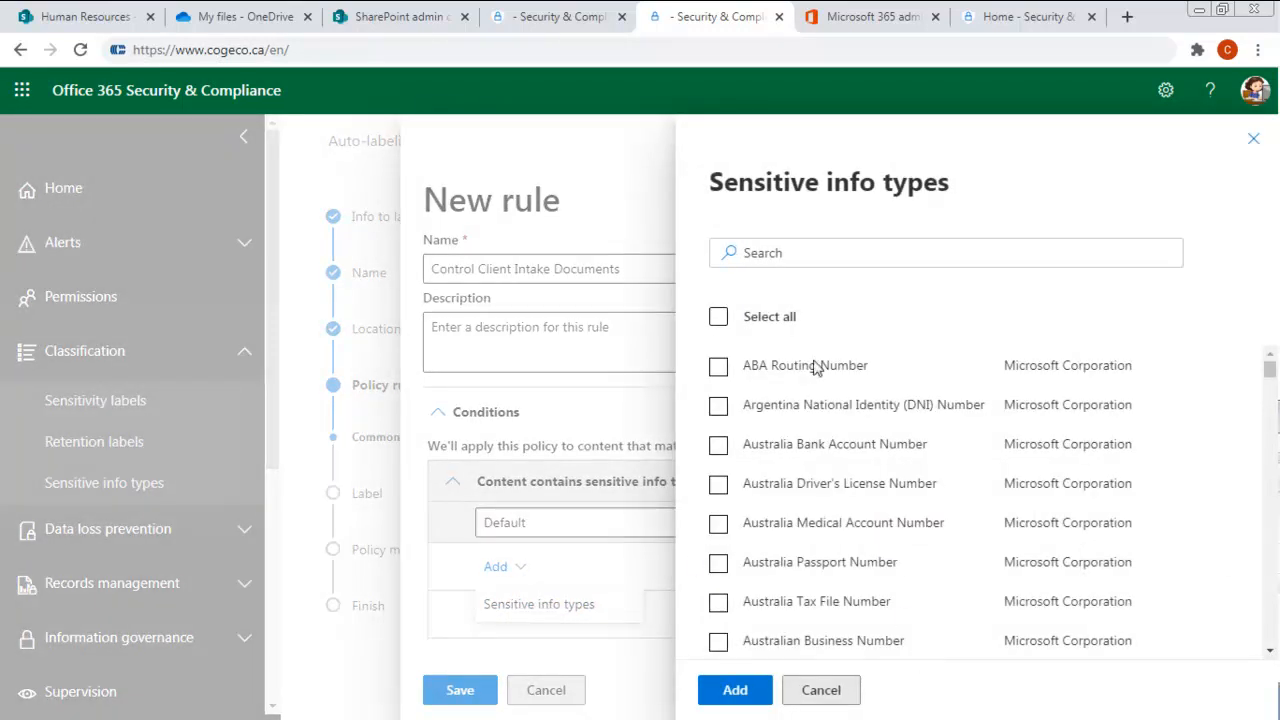
click(816, 252)
text(client)
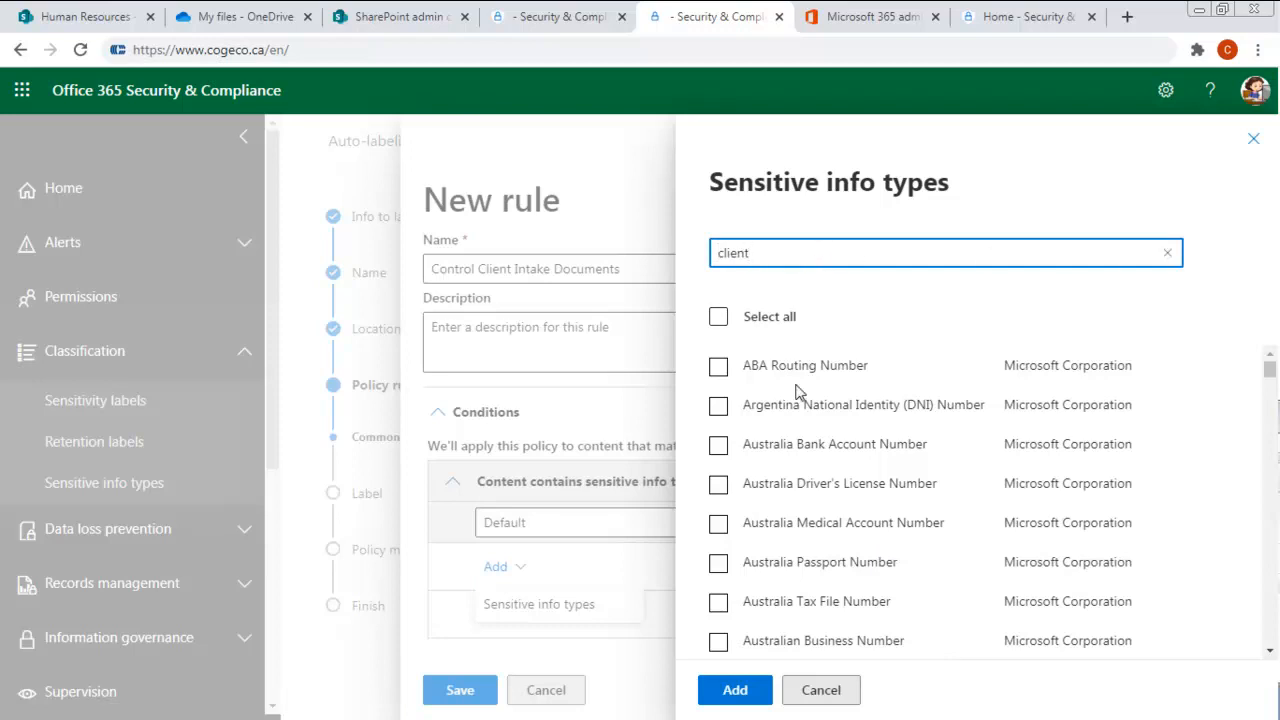
scroll(897, 525, down, 5)
scroll(897, 530, down, 9)
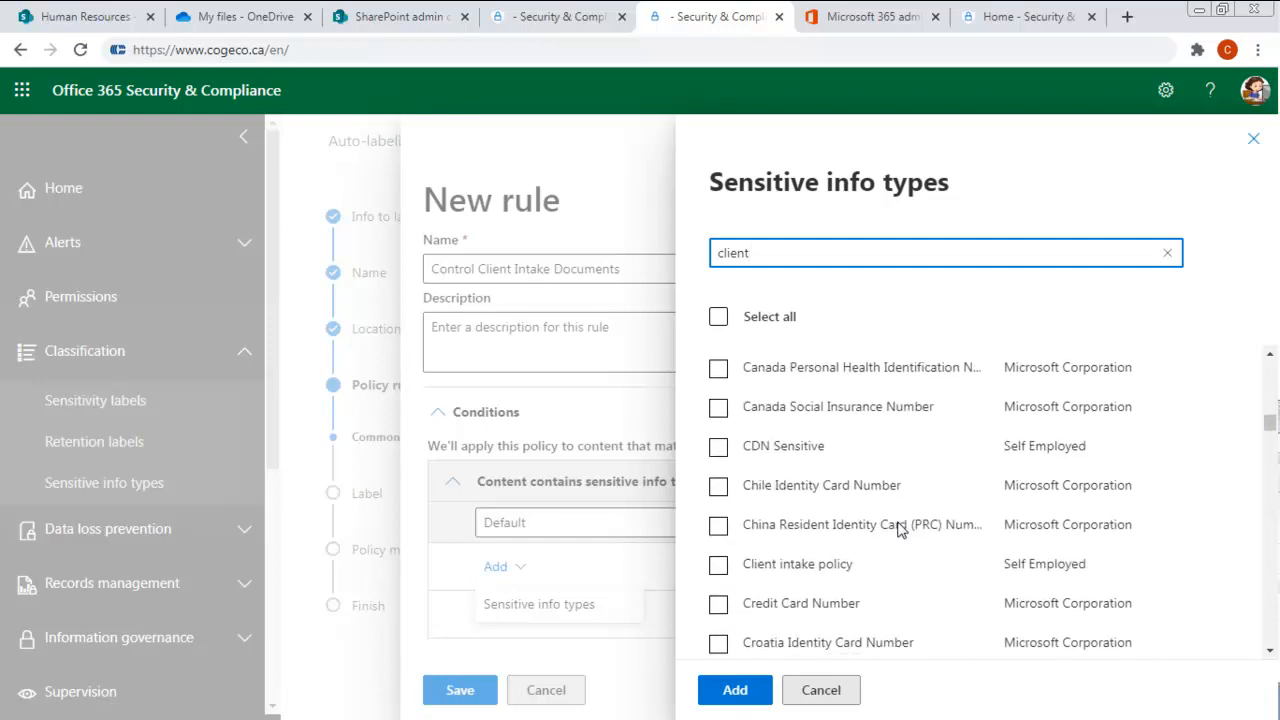
scroll(899, 528, down, 2)
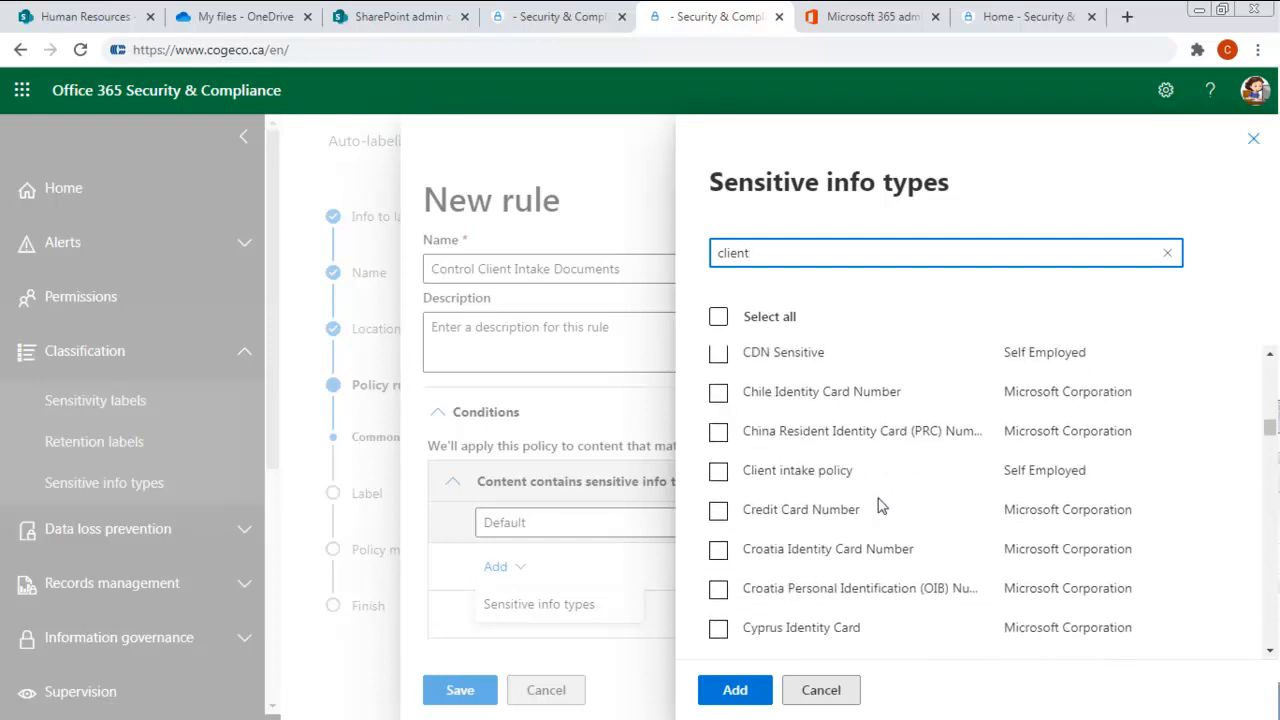
click(719, 471)
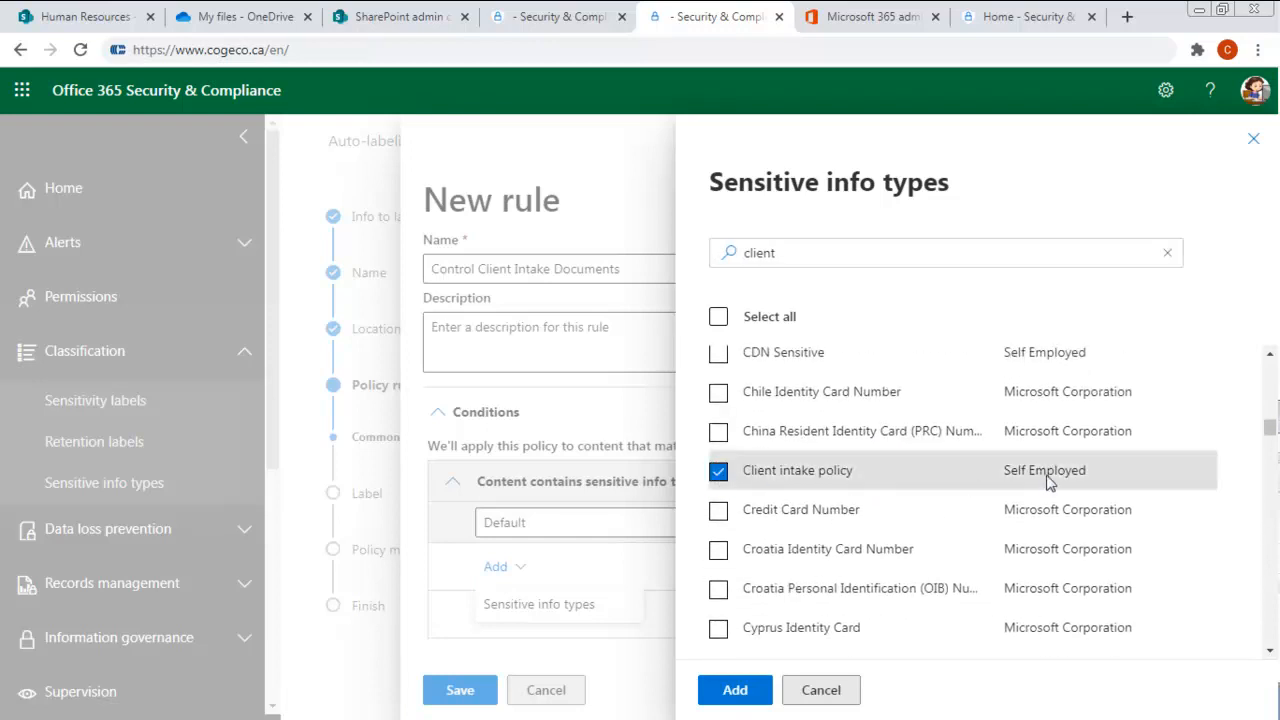
click(731, 692)
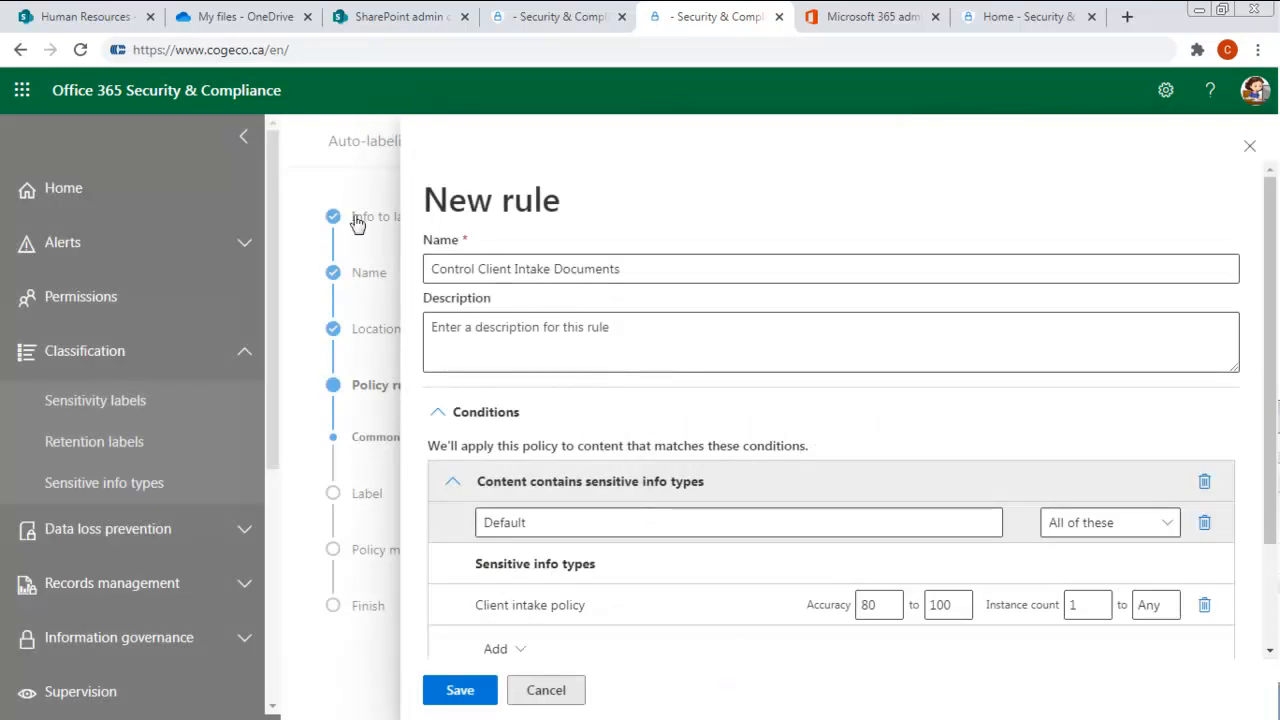
scroll(700, 438, down, 2)
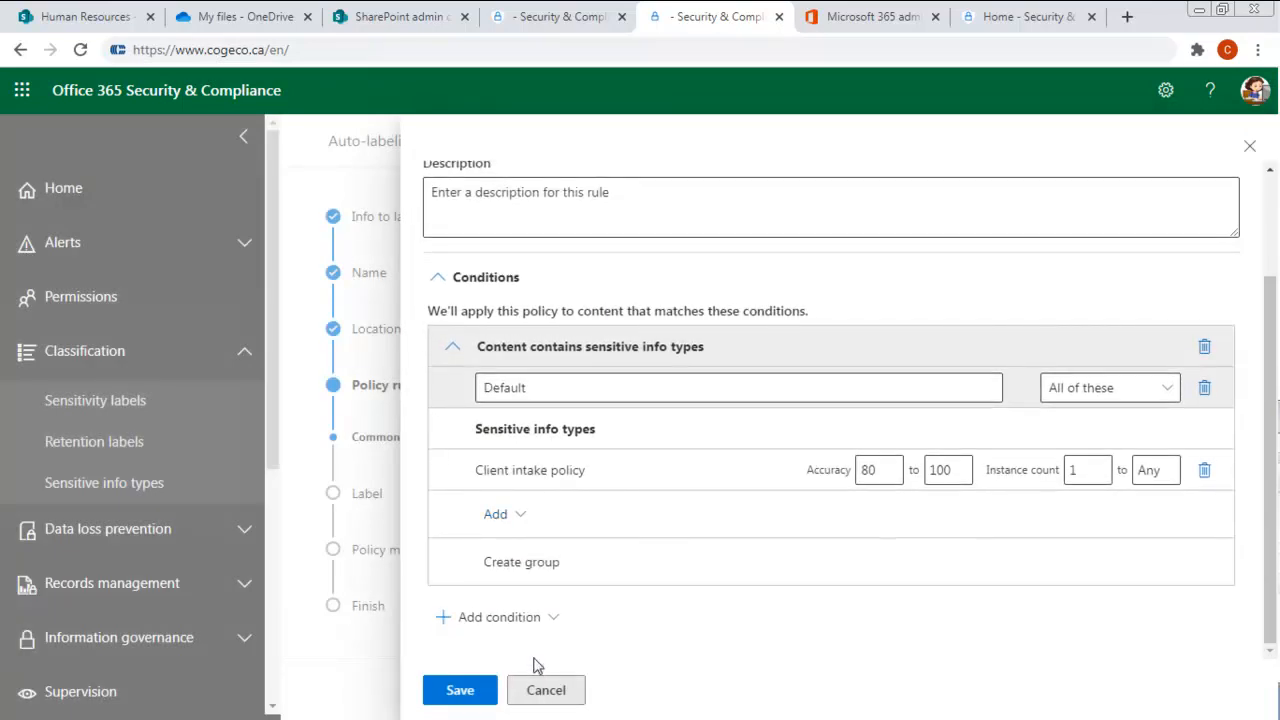
click(457, 690)
click(701, 690)
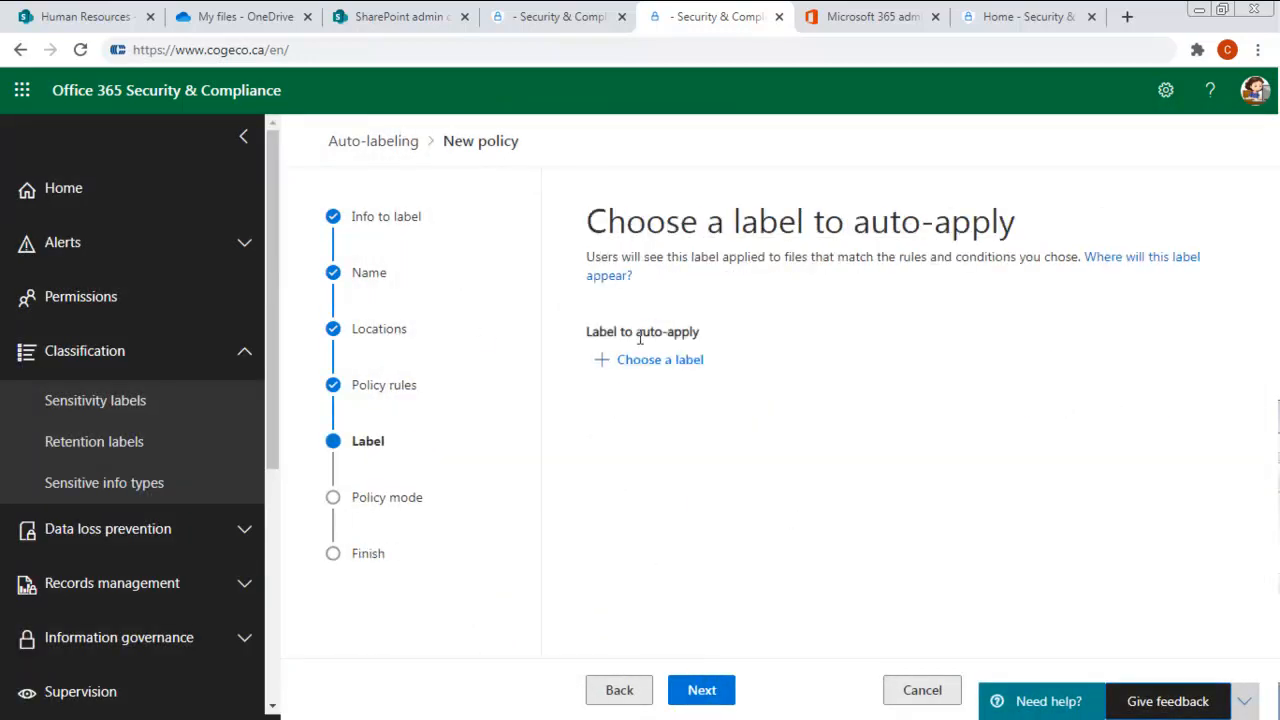
- Choose Confidential as the sensitivity label to auto-apply
click(646, 361)
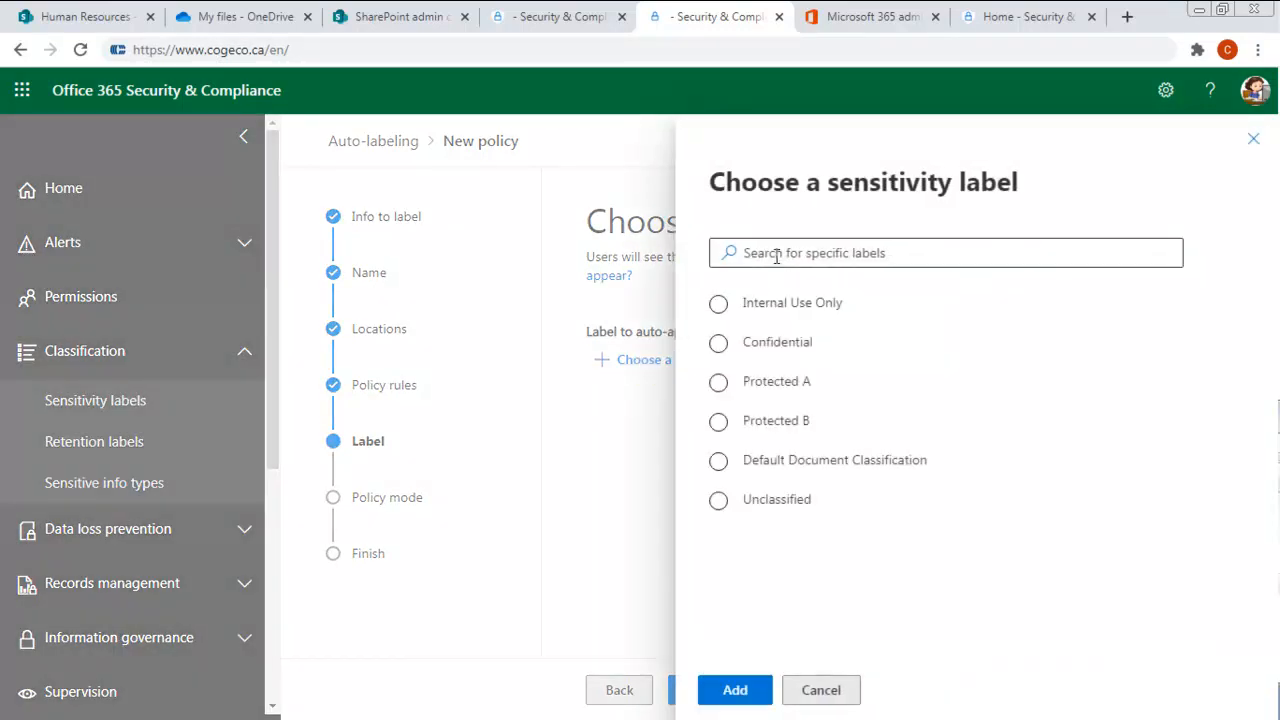
click(722, 344)
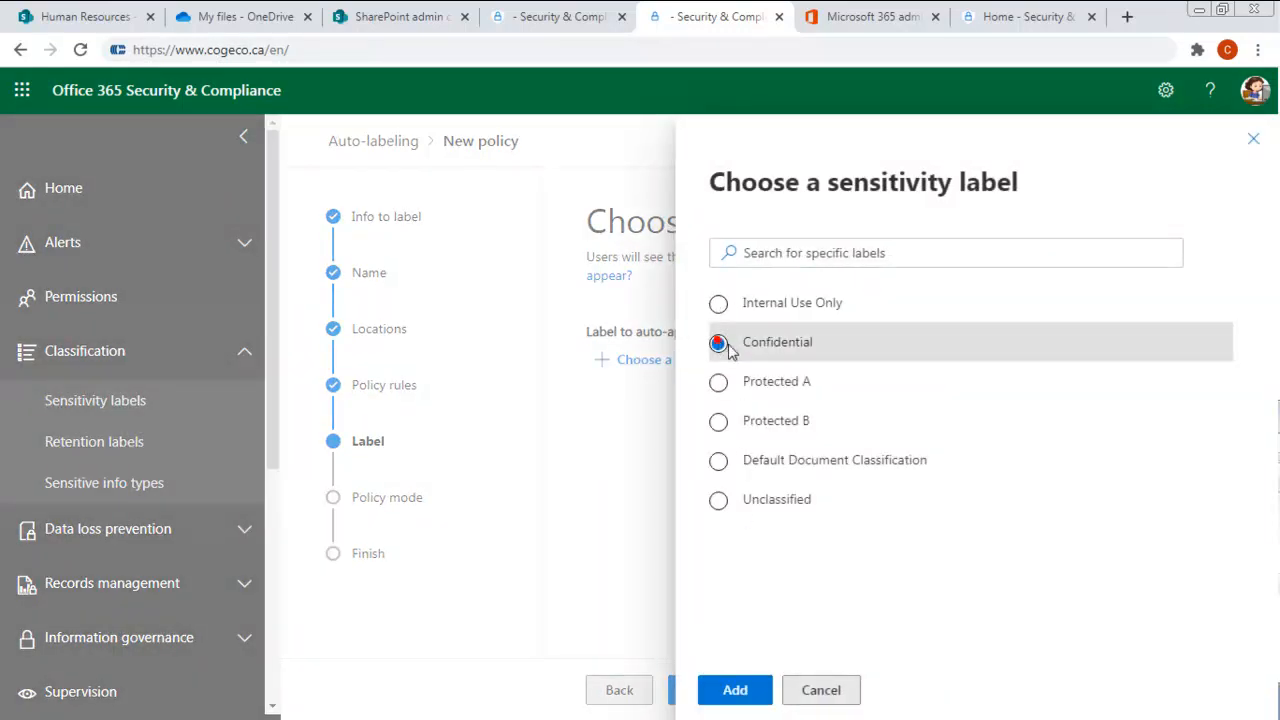
click(735, 692)
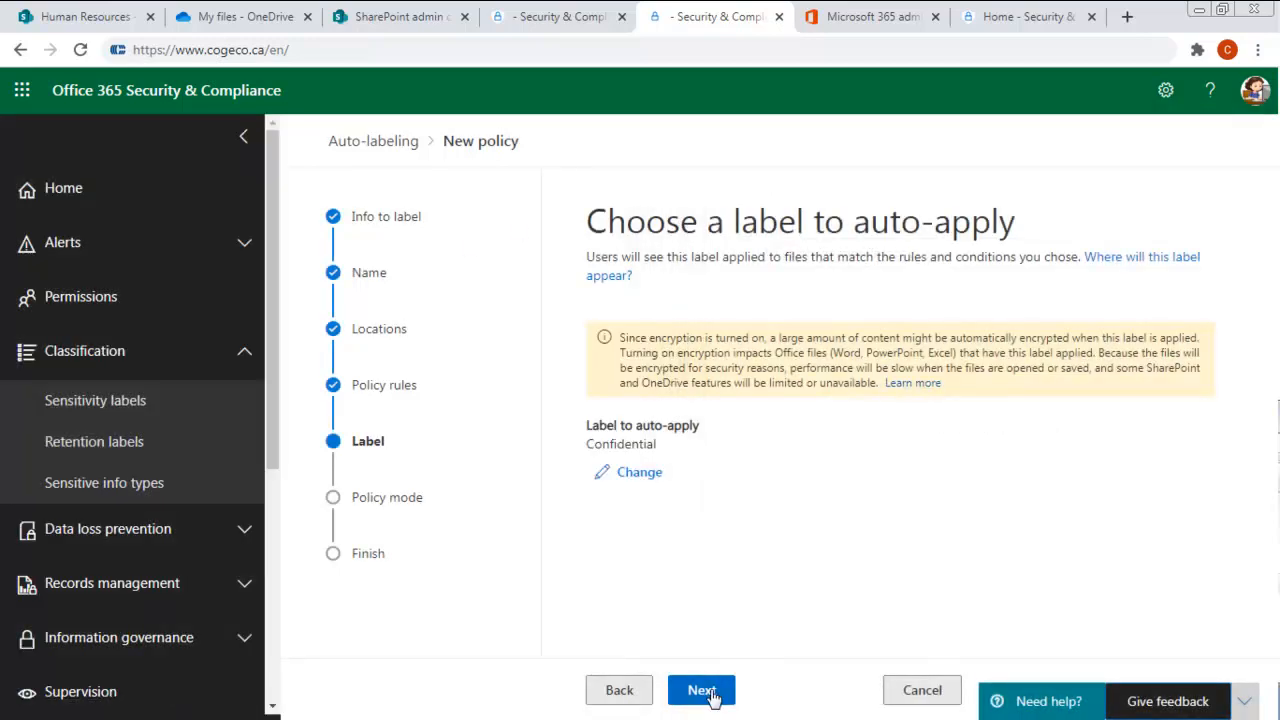
click(713, 695)
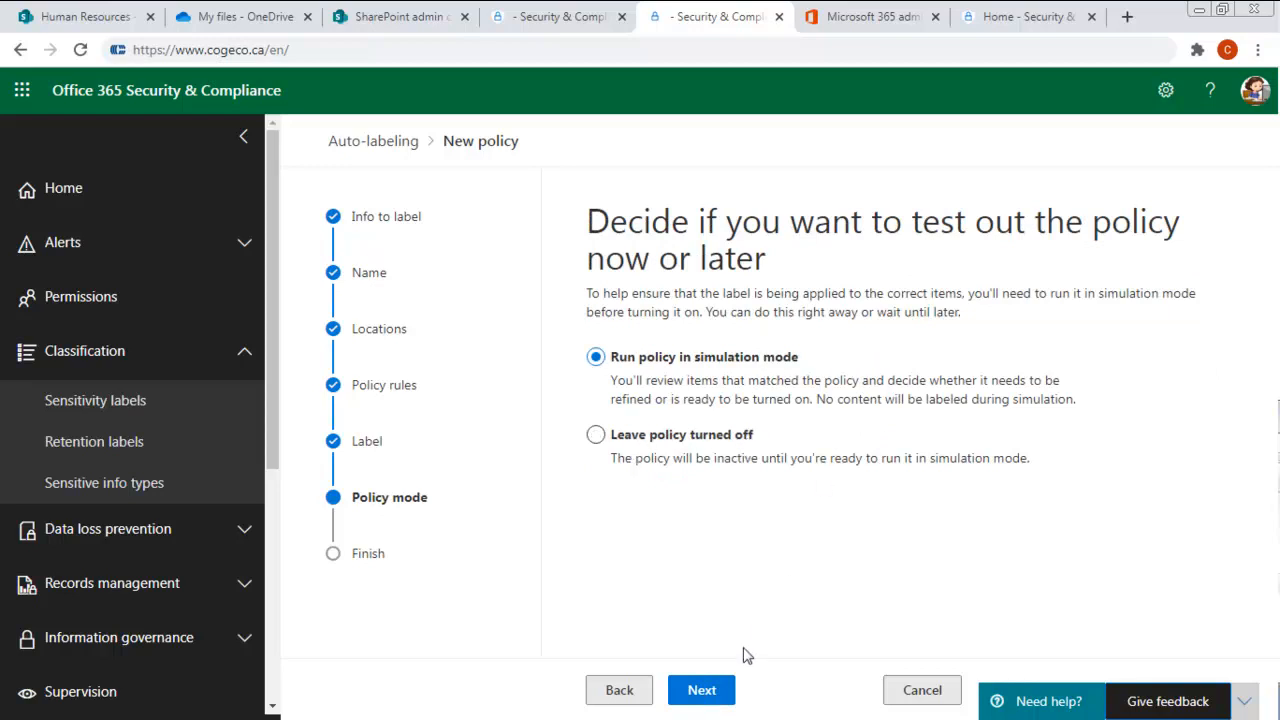
- Keep the policy set to run in simulation mode and submit it for creation
click(700, 690)
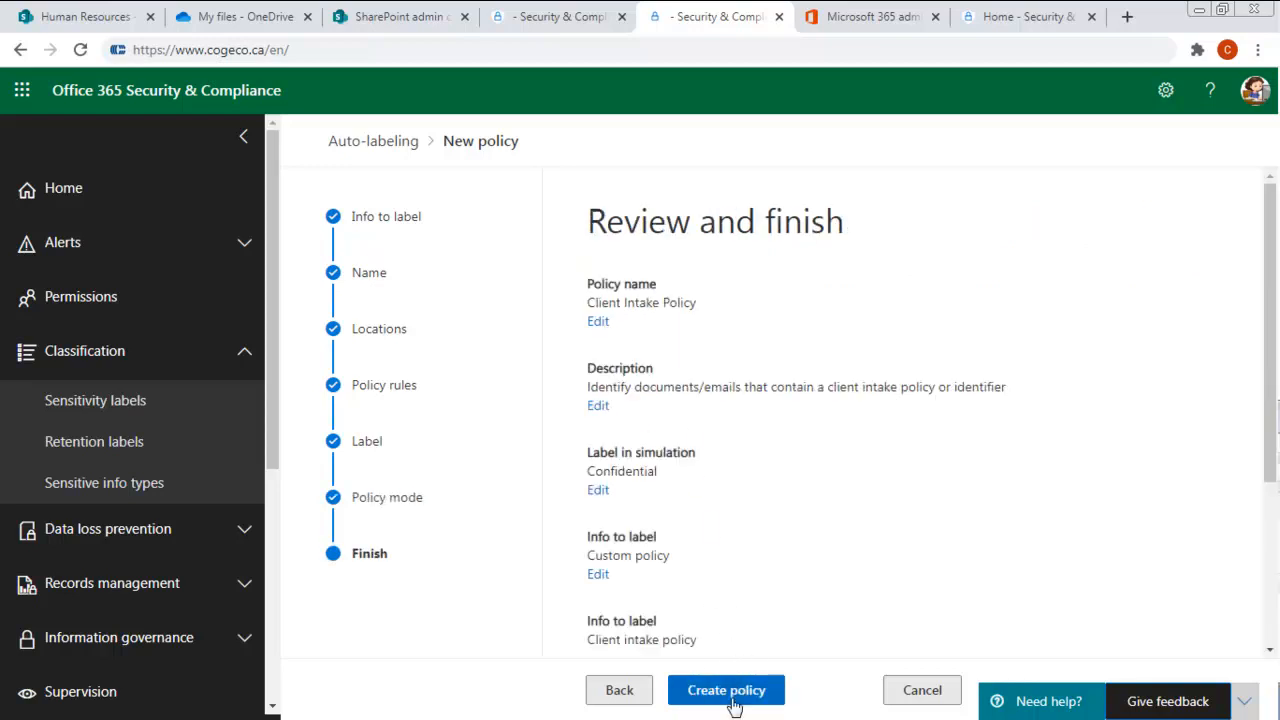
click(738, 693)
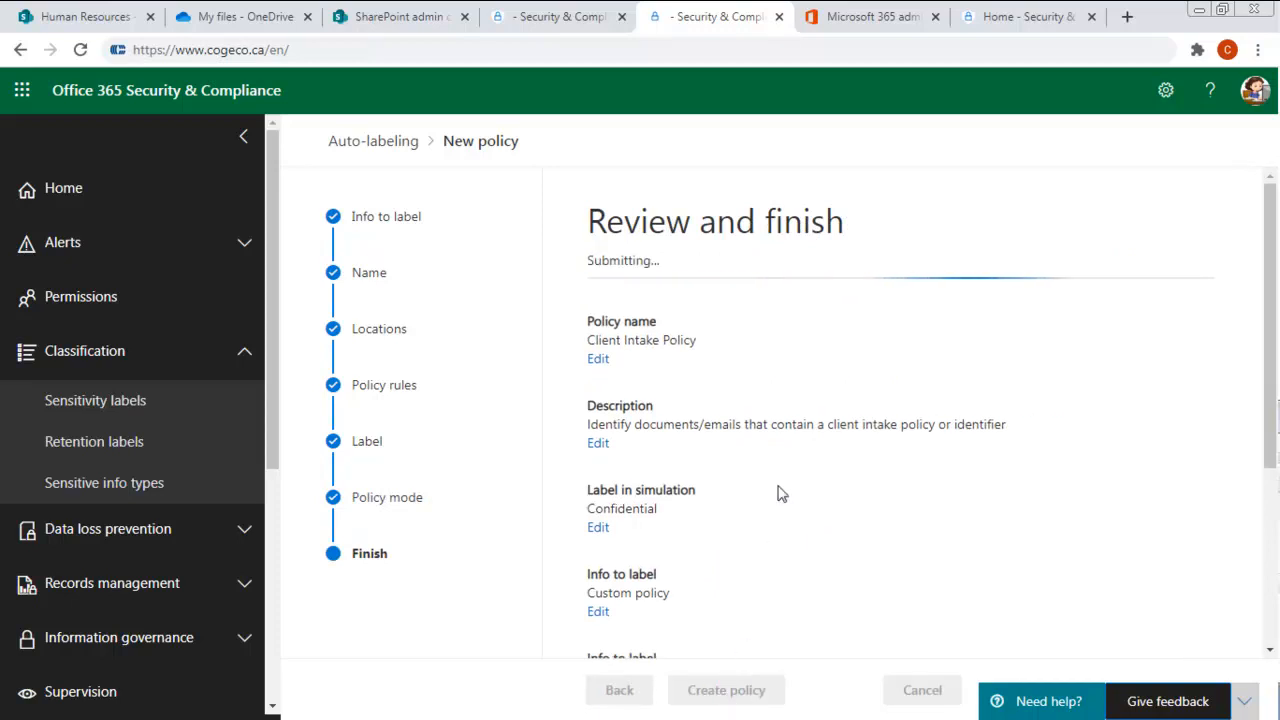
scroll(775, 520, down, 3)
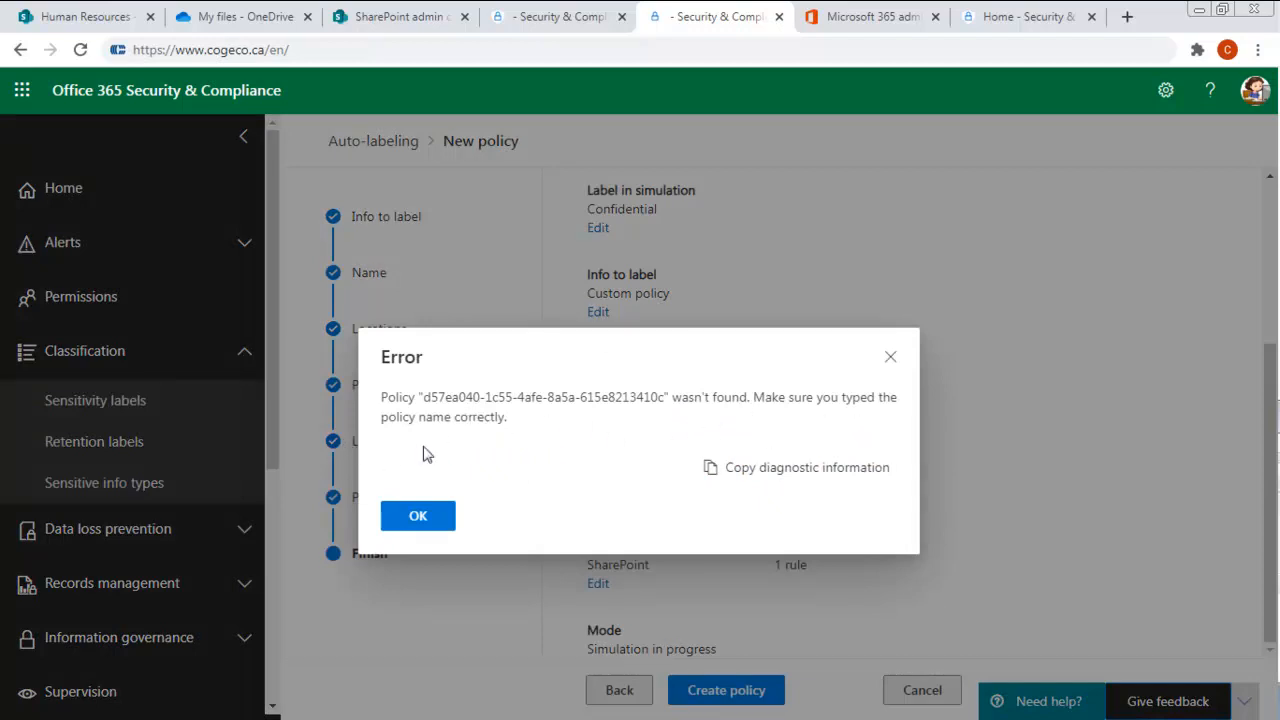
drag(420, 400, 723, 398)
click(421, 516)
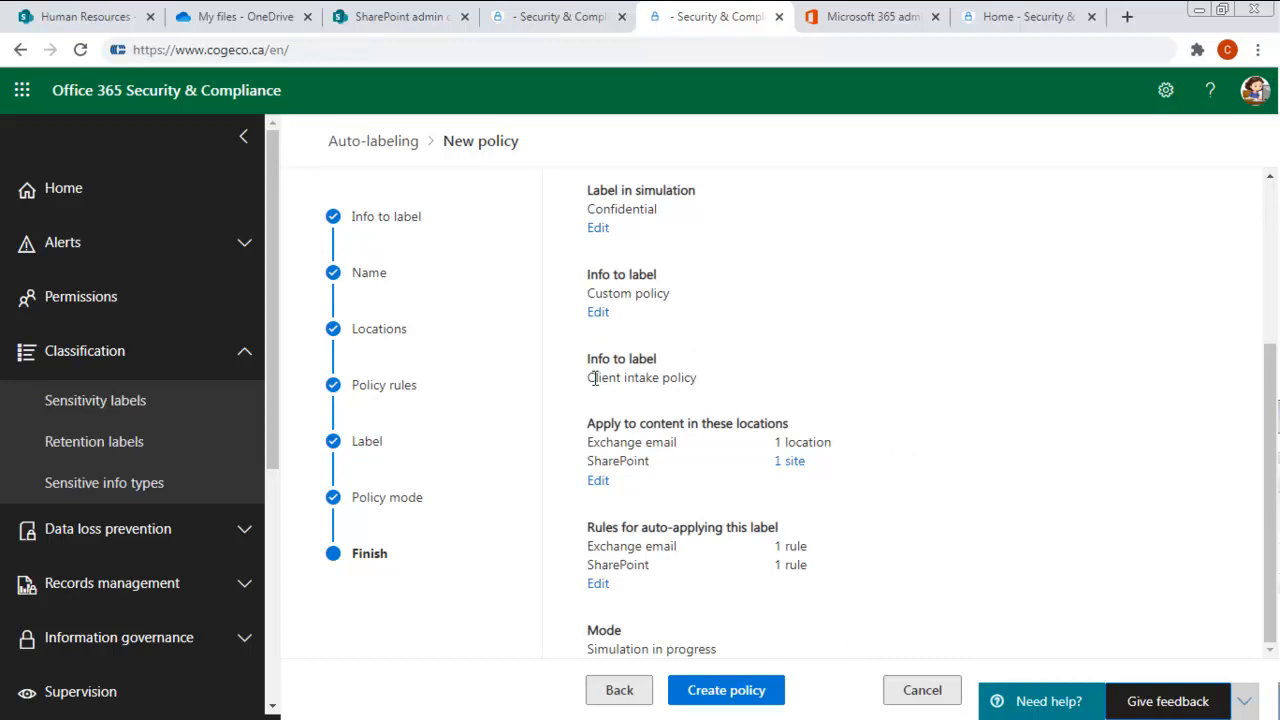
- Check the info type to label in the policy summary and try to create the policy again
drag(715, 377, 568, 384)
click(638, 380)
click(724, 698)
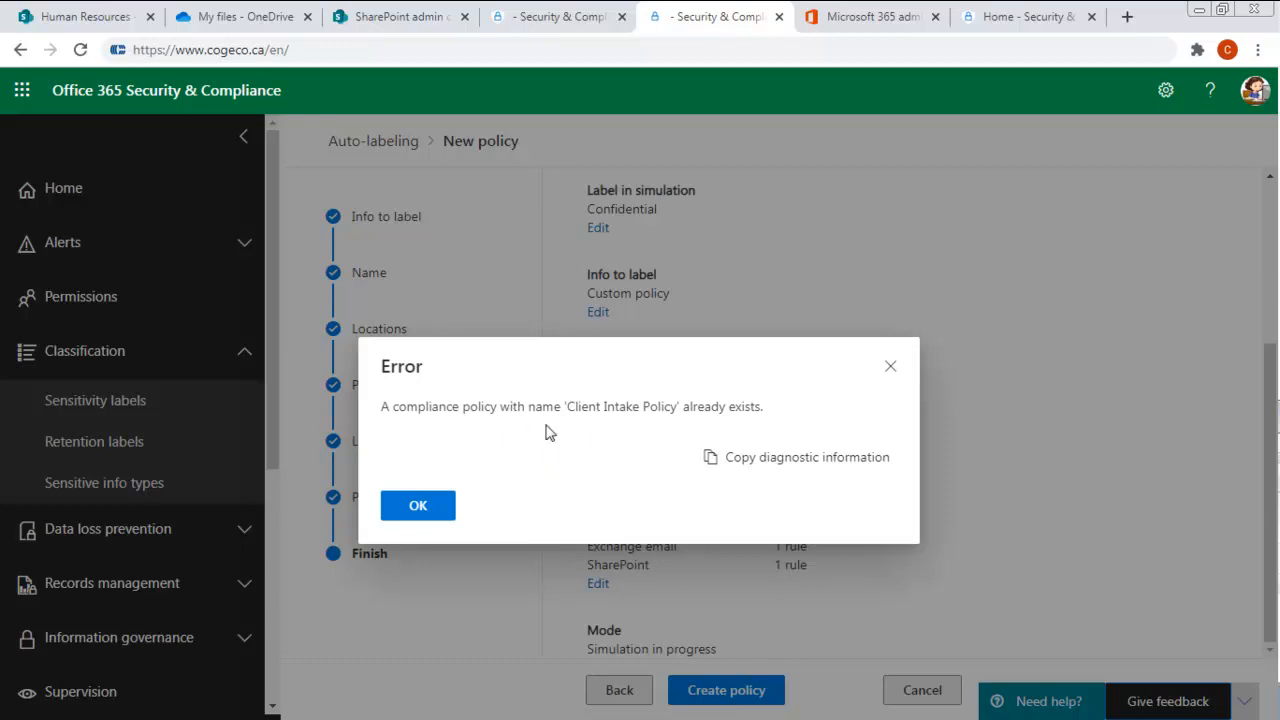
click(407, 510)
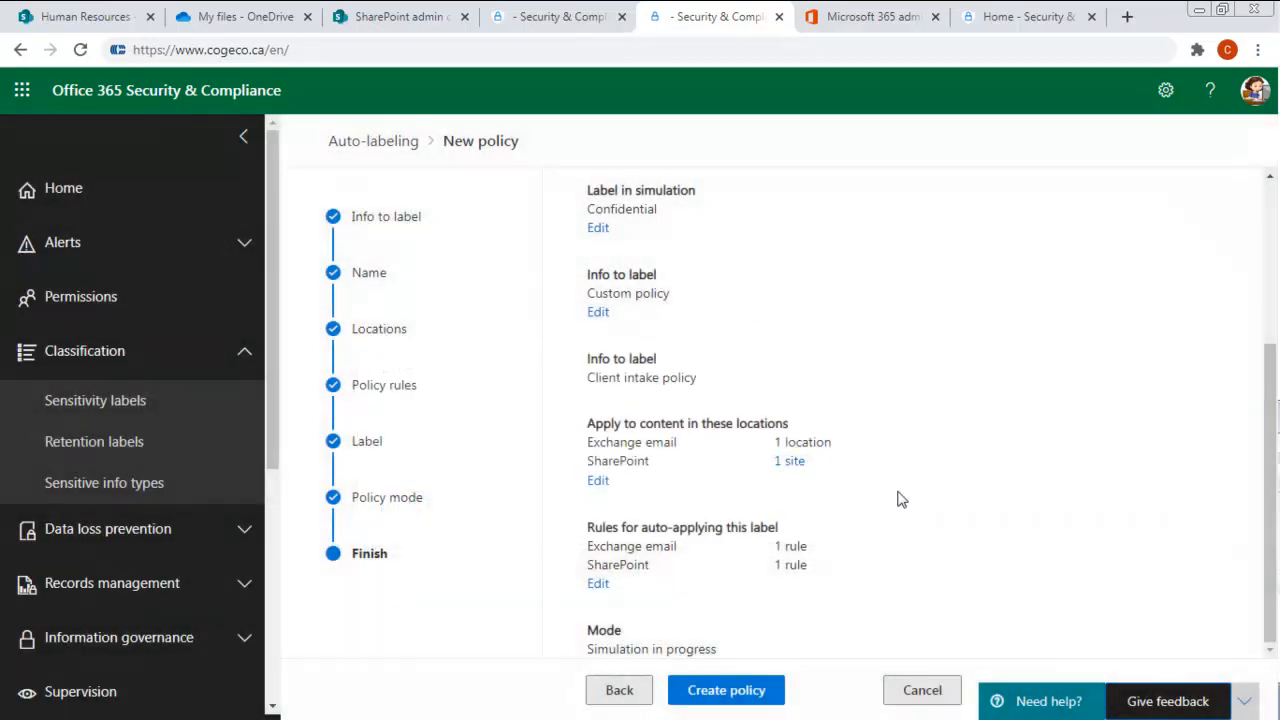